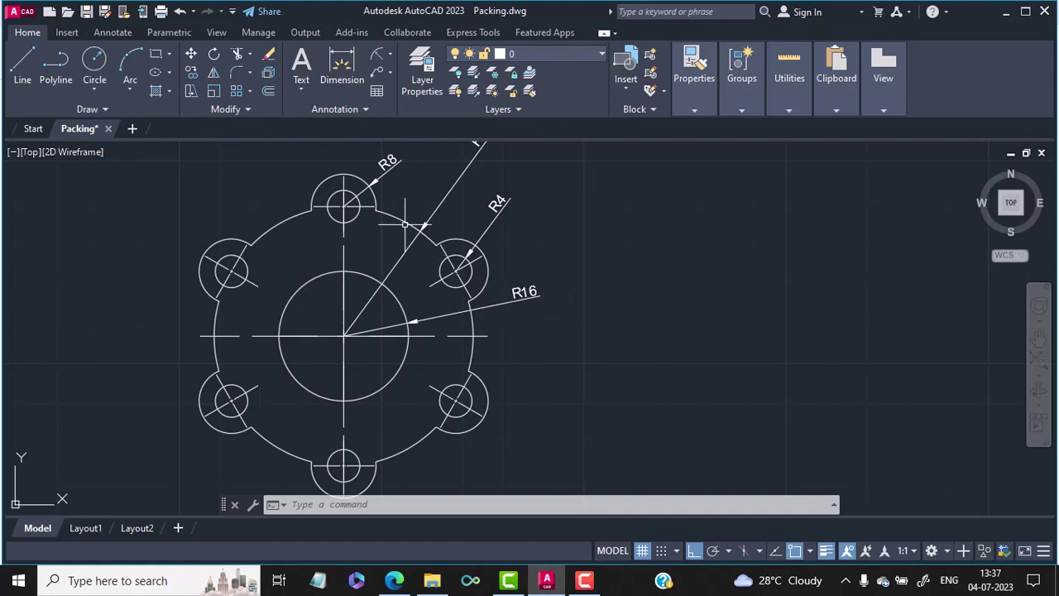
Step: Draw a radius-16 circle in the free space right of the reference gasket
{"action": "scroll", "coordinate": [405, 224], "scroll_direction": "down", "scroll_amount": 2}
{"action": "mouse_move", "coordinate": [405, 224]}
{"action": "middle_mouse_down"}
{"action": "mouse_move", "coordinate": [404, 289]}
{"action": "mouse_move", "coordinate": [393, 302]}
{"action": "middle_mouse_up"}
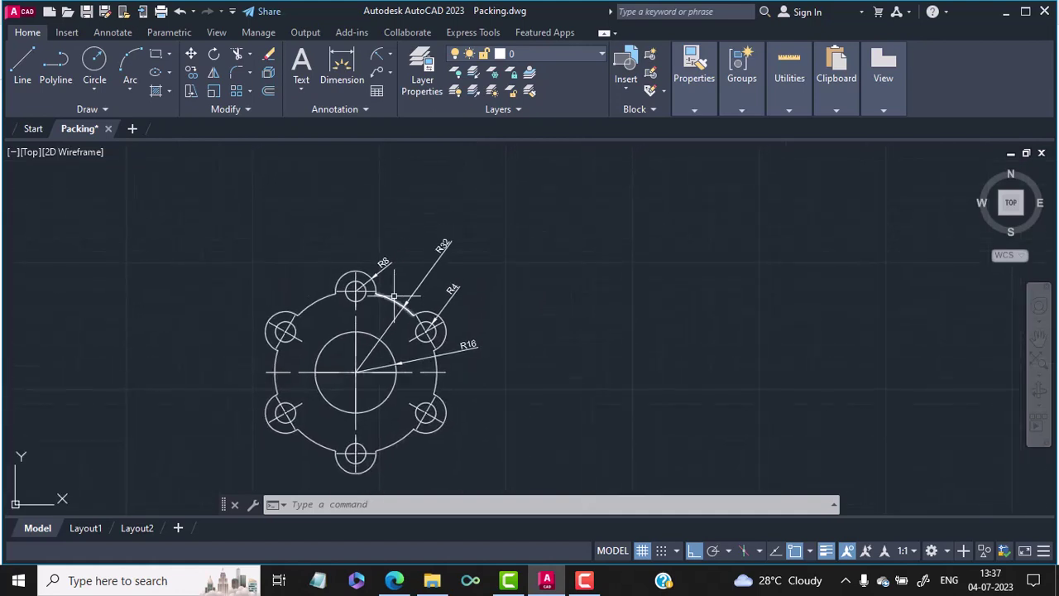
{"action": "scroll", "coordinate": [392, 302], "scroll_direction": "up", "scroll_amount": 4}
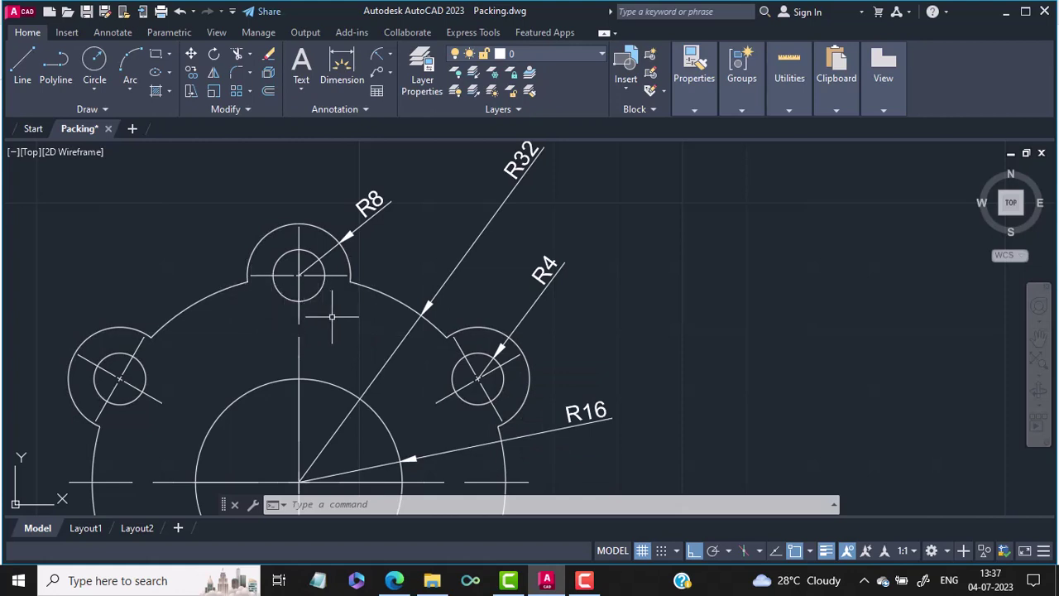
{"action": "middle_click_drag", "start_coordinate": [331, 314], "coordinate": [350, 224]}
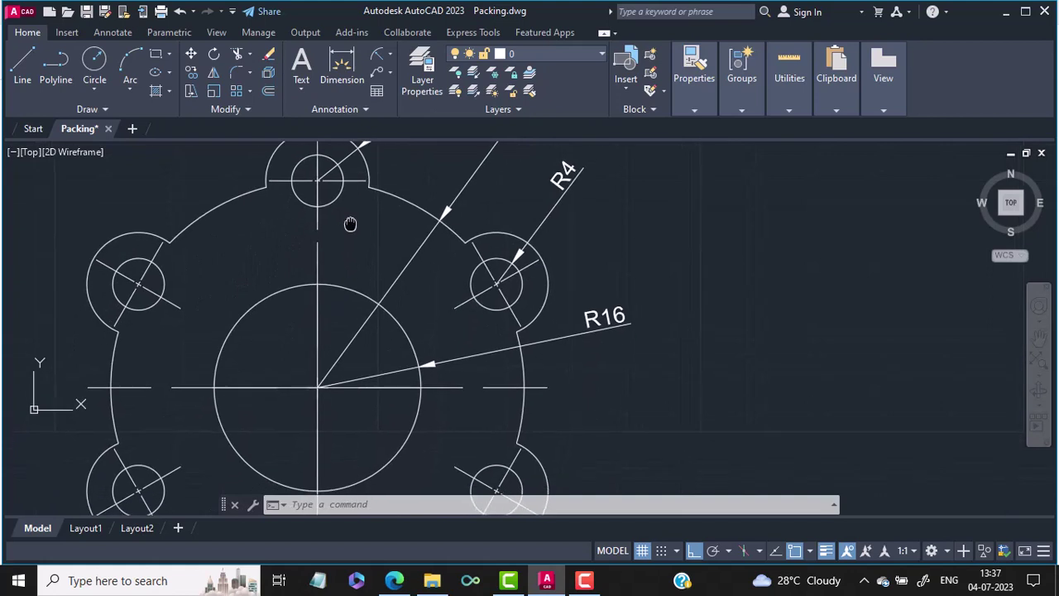
{"action": "scroll", "coordinate": [350, 222], "scroll_direction": "down", "scroll_amount": 2}
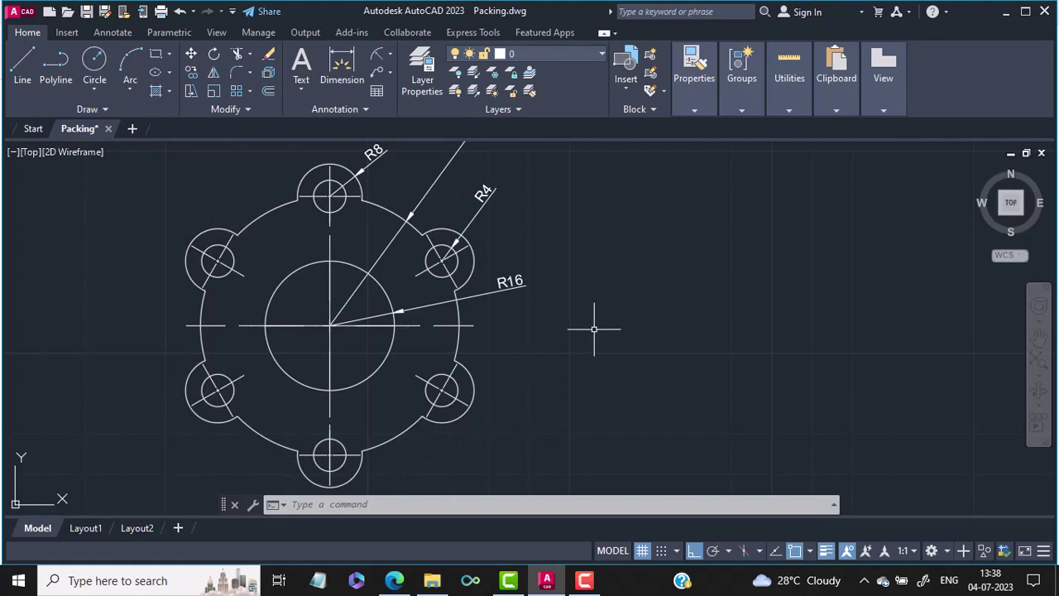
{"action": "middle_click_drag", "start_coordinate": [661, 299], "coordinate": [557, 317]}
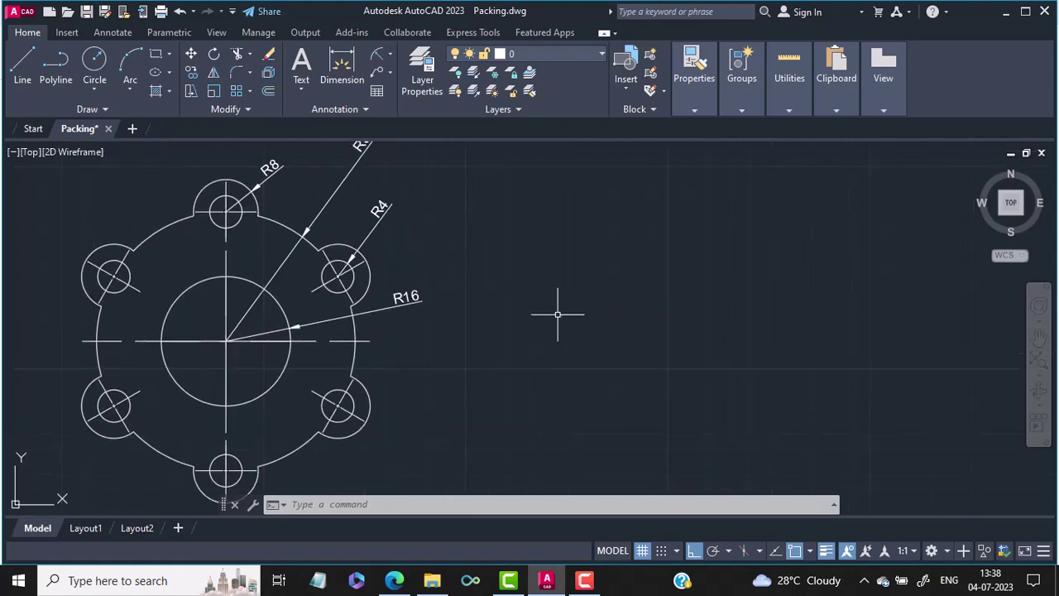
{"action": "scroll", "coordinate": [247, 297], "scroll_direction": "down", "scroll_amount": 2}
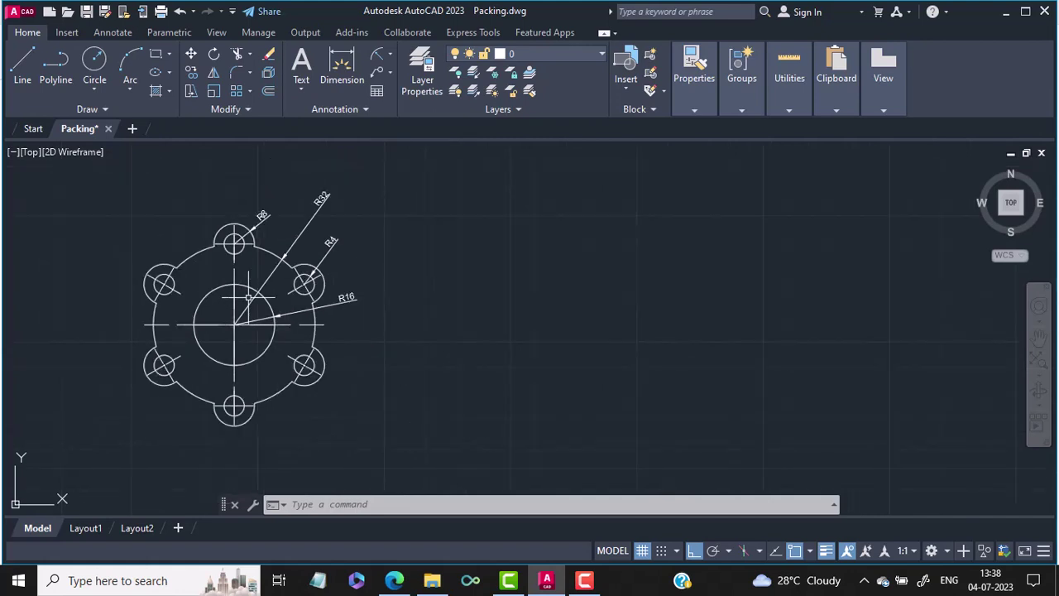
{"action": "scroll", "coordinate": [247, 297], "scroll_direction": "up", "scroll_amount": 2}
{"action": "middle_click_drag", "start_coordinate": [383, 171], "coordinate": [364, 241]}
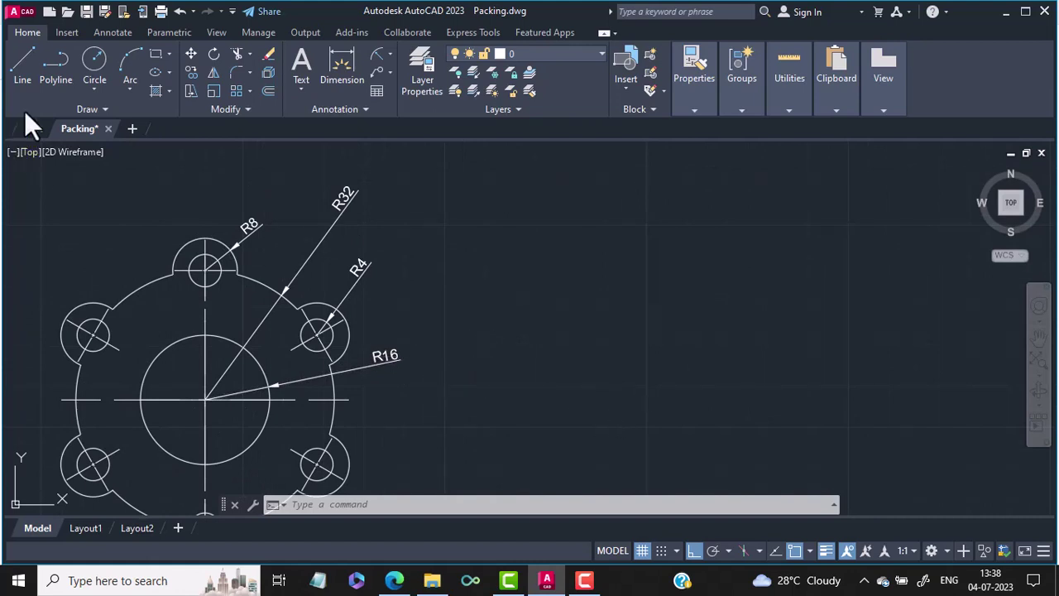
{"action": "left_click", "coordinate": [90, 89]}
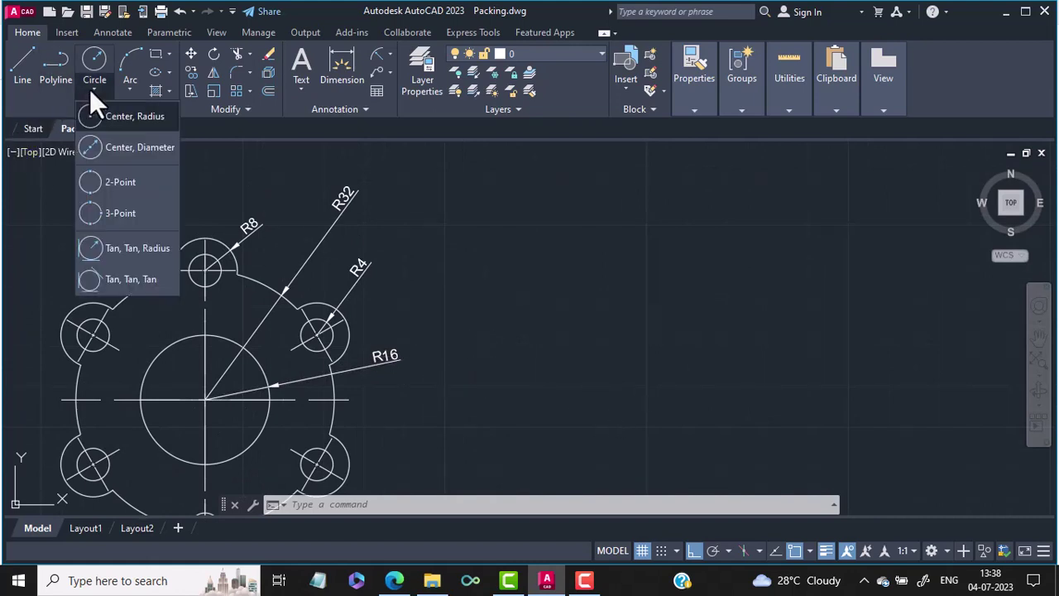
{"action": "left_click", "coordinate": [139, 124]}
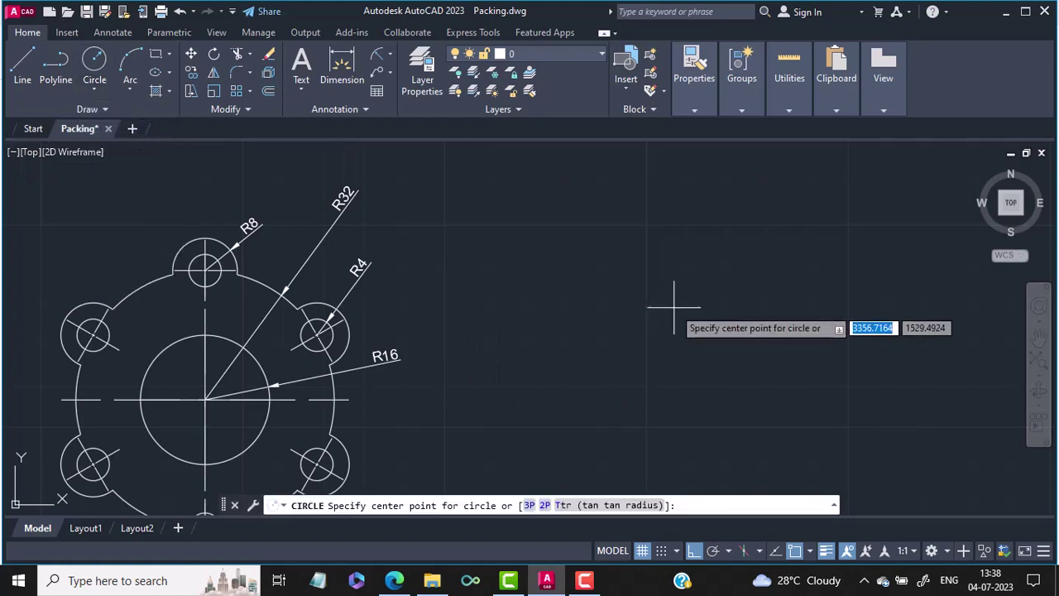
{"action": "left_click", "coordinate": [724, 389]}
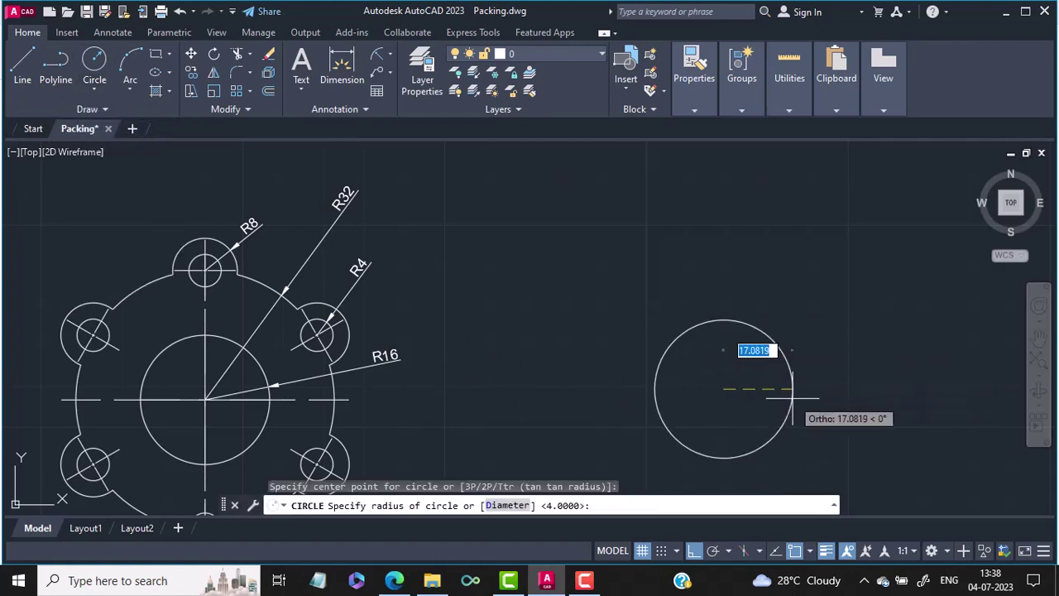
{"action": "type", "text": "1"}
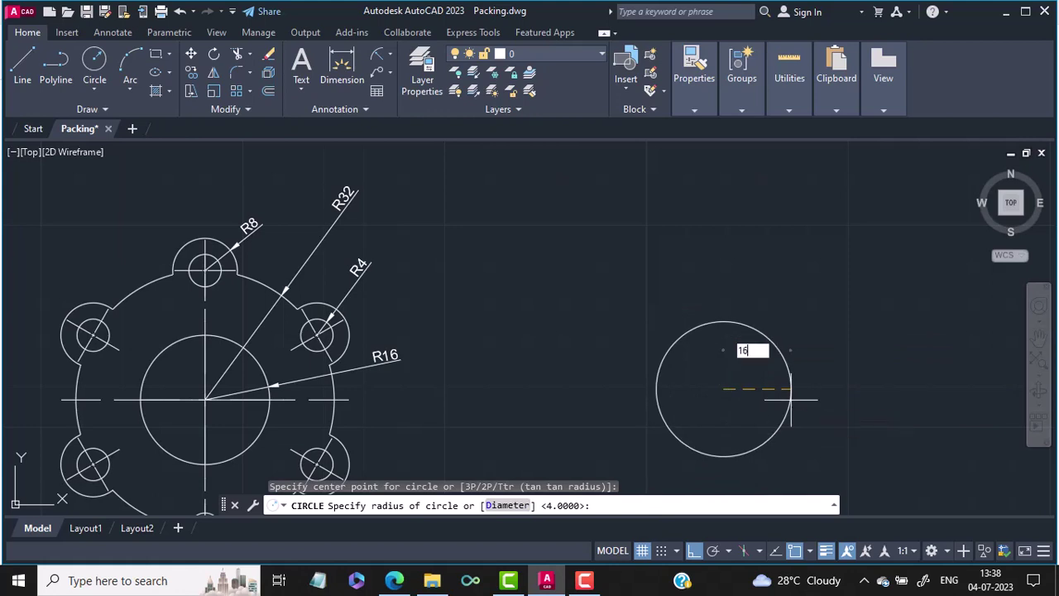
{"action": "type", "text": "6"}
{"action": "key", "text": "Return"}
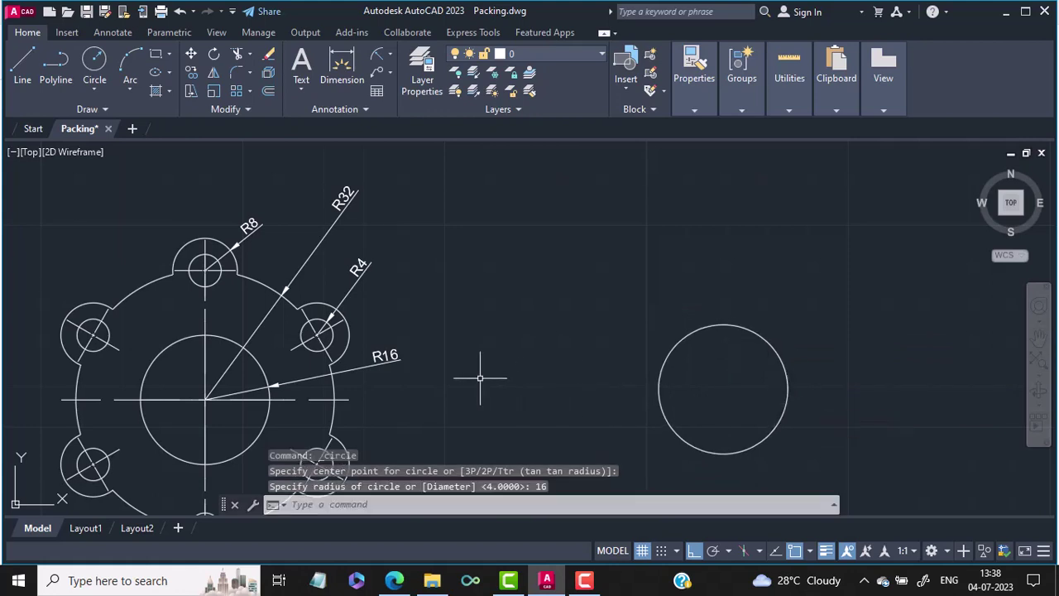
Step: Draw a concentric radius-32 circle on the same centre
{"action": "middle_click_drag", "start_coordinate": [481, 377], "coordinate": [477, 358]}
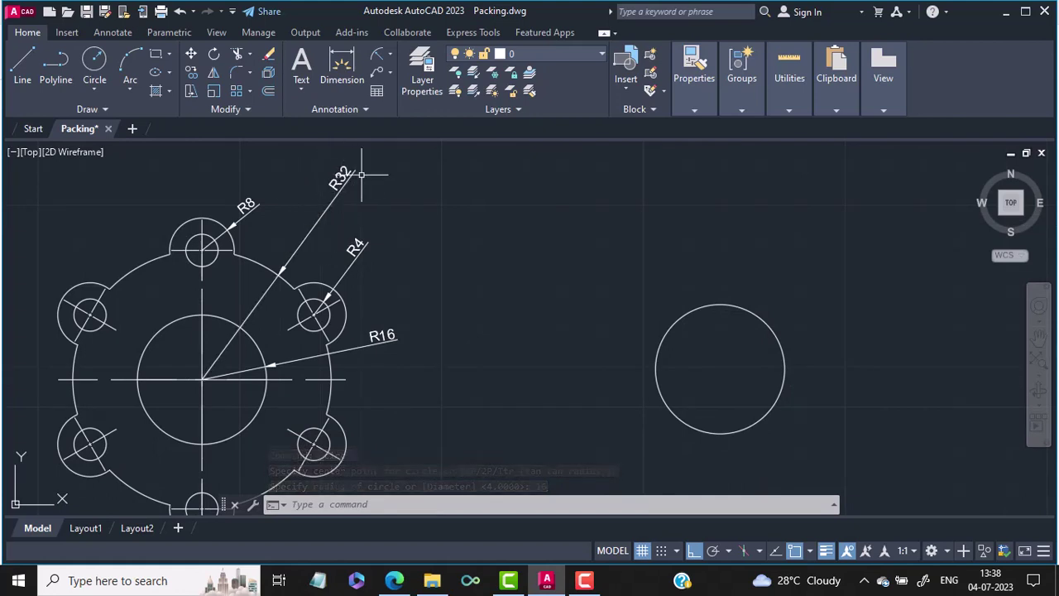
{"action": "left_click", "coordinate": [94, 90]}
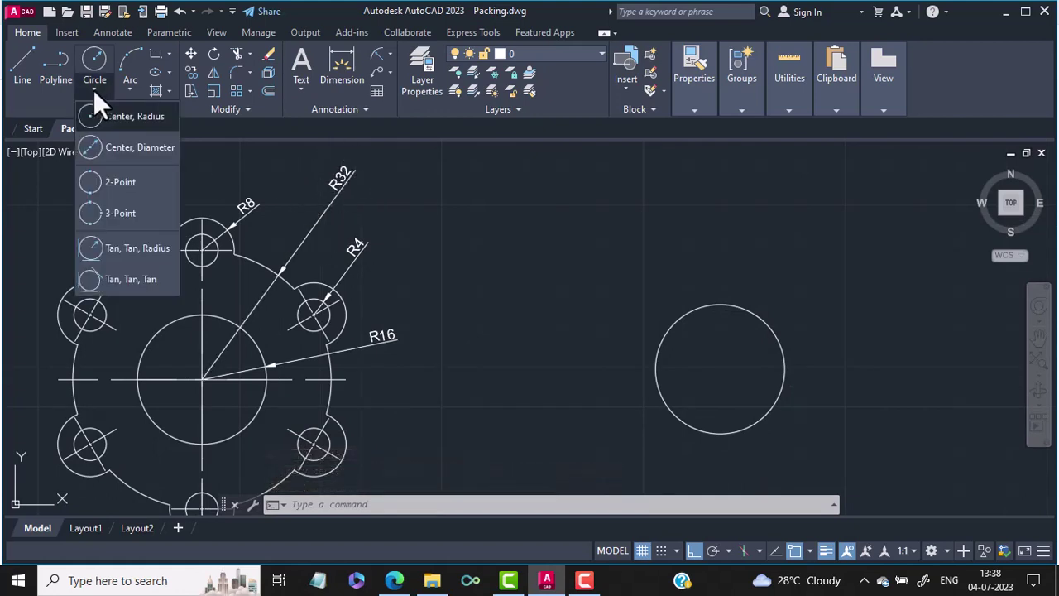
{"action": "left_click", "coordinate": [125, 116]}
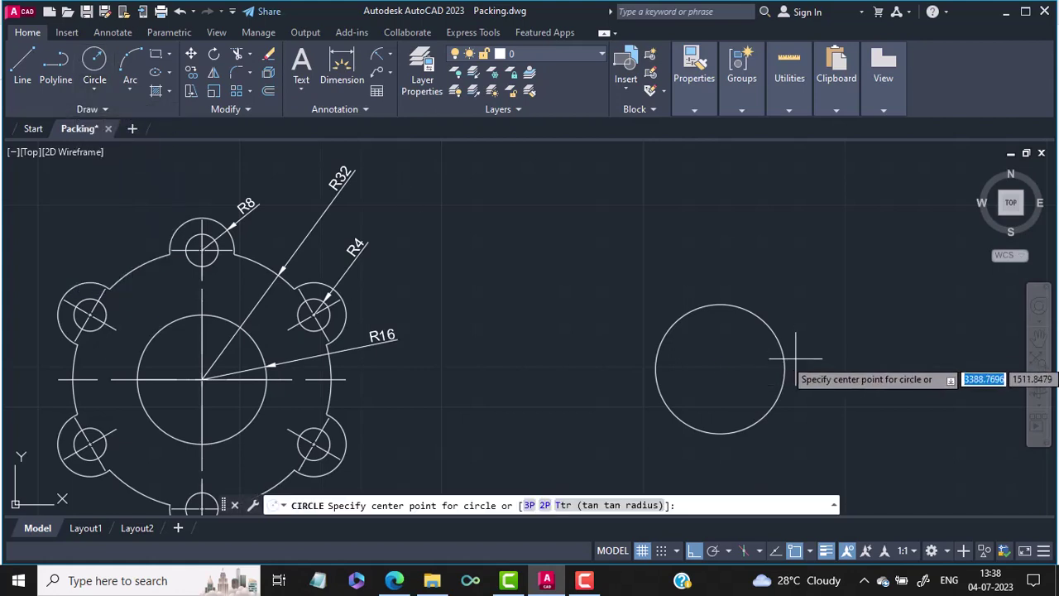
{"action": "left_click", "coordinate": [778, 360]}
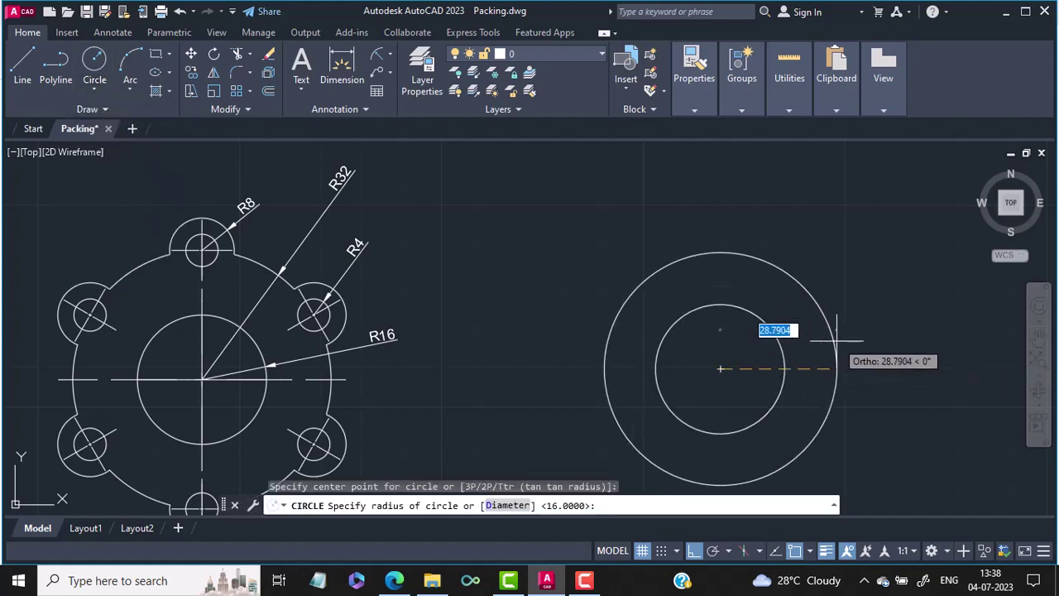
{"action": "type", "text": "32"}
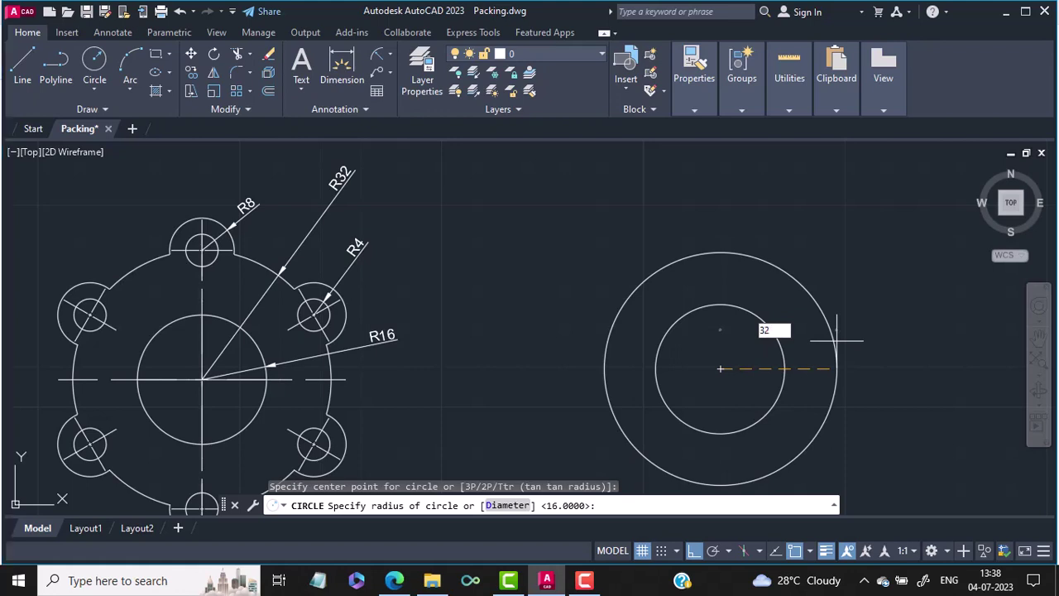
{"action": "key", "text": "Return"}
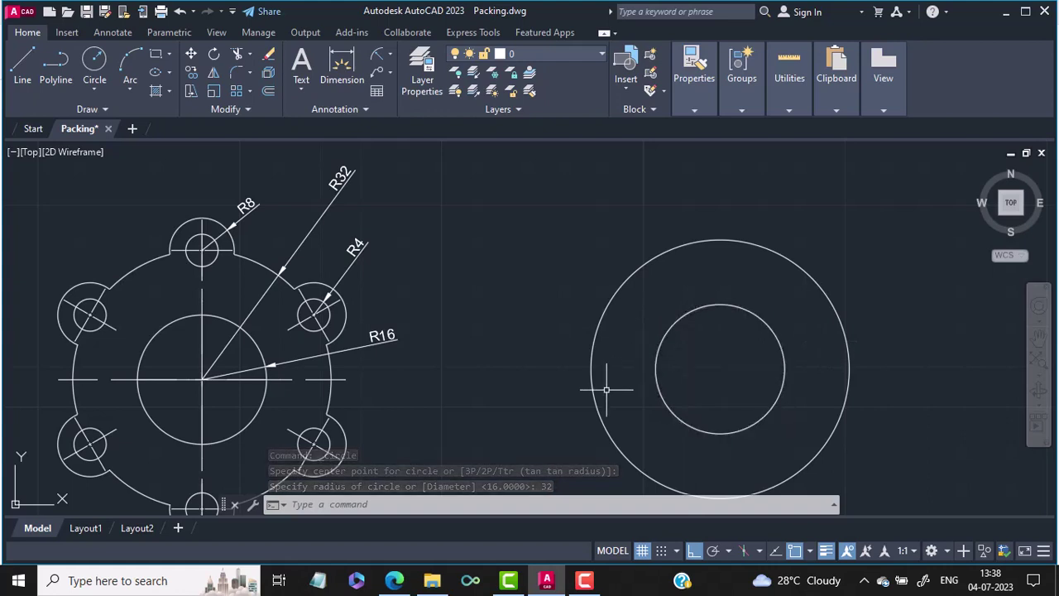
{"action": "type", "text": "cm"}
{"action": "key", "text": "Return"}
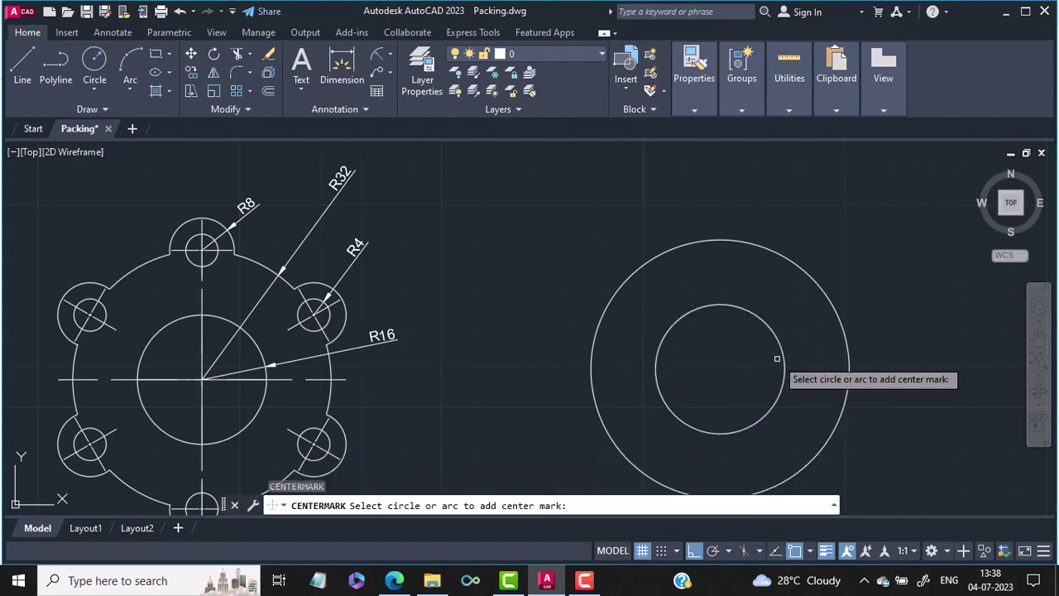
Step: Centre-mark the circles and draw a vertical line from their centre past the outer circle
{"action": "left_click", "coordinate": [782, 356]}
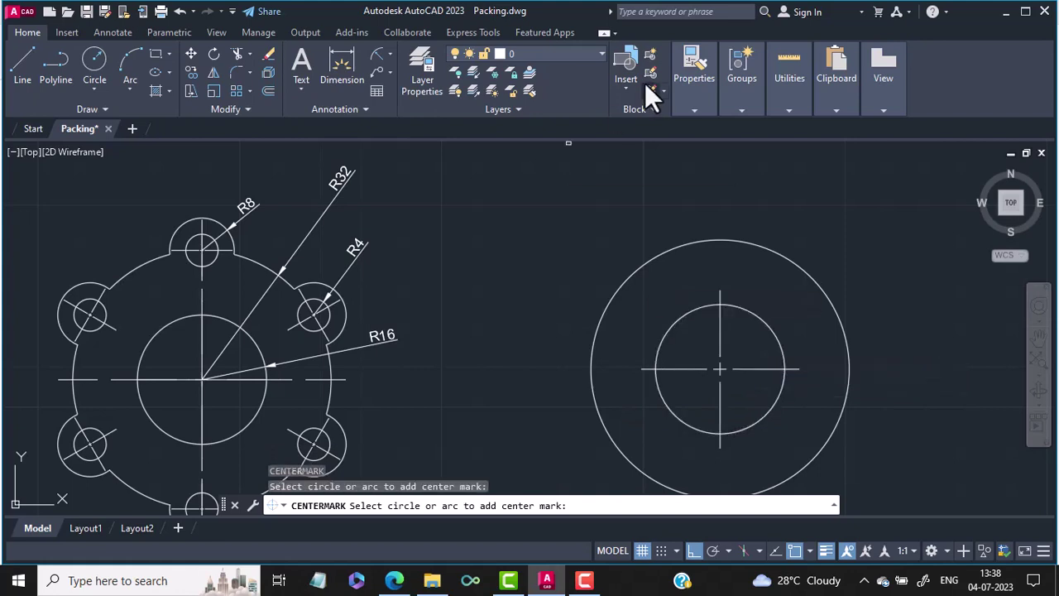
{"action": "key", "text": "Return"}
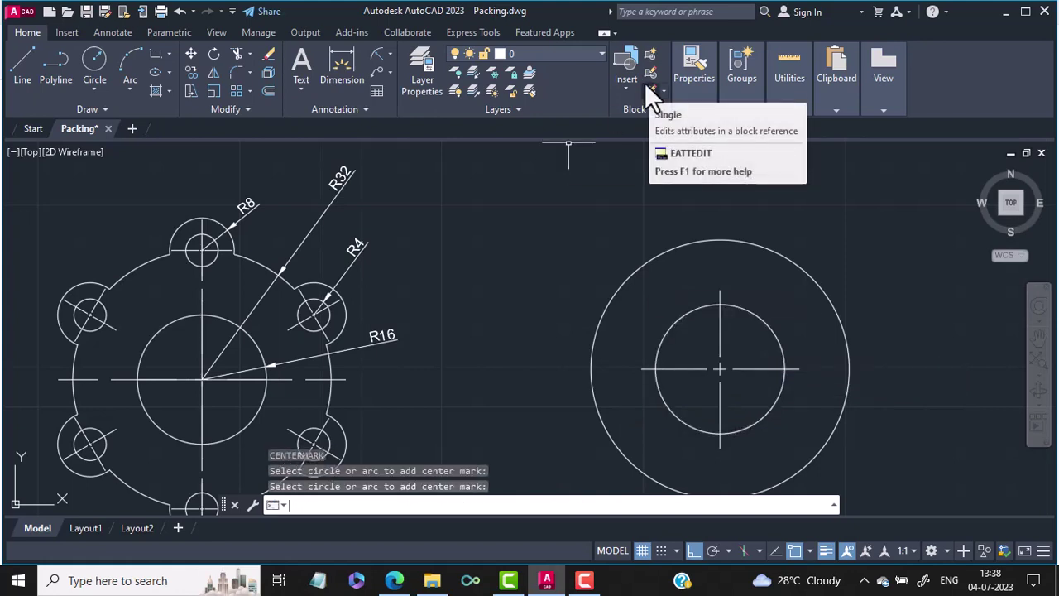
{"action": "type", "text": "l"}
{"action": "key", "text": "Return"}
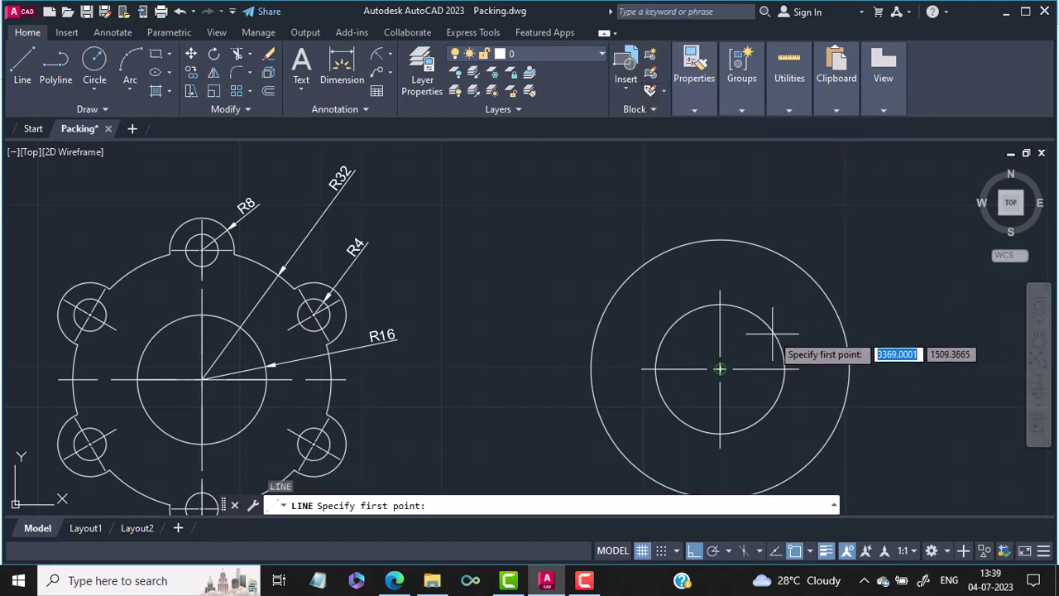
{"action": "left_click", "coordinate": [720, 369]}
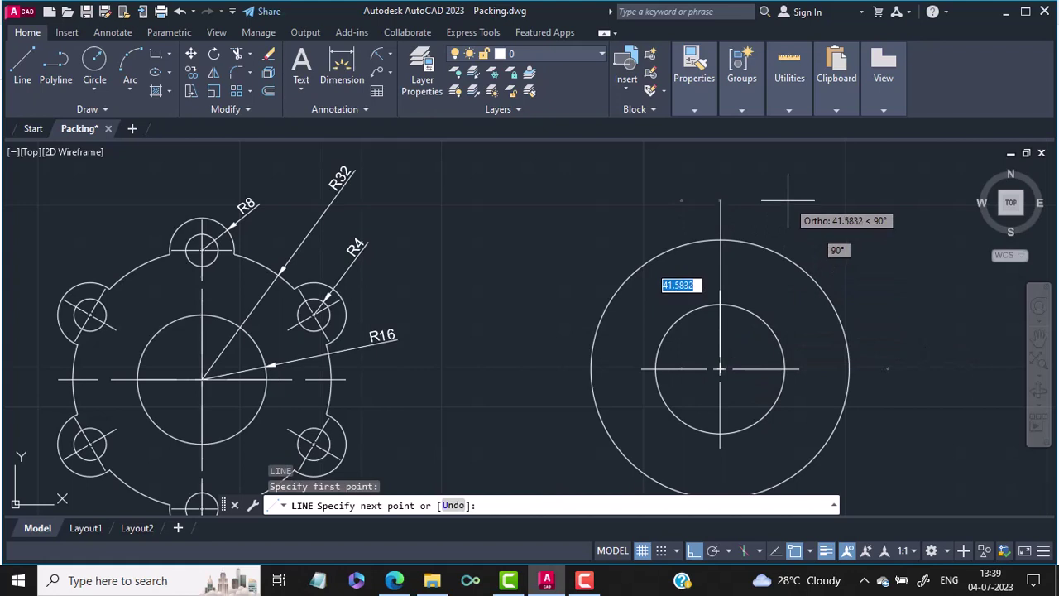
{"action": "left_click", "coordinate": [788, 200]}
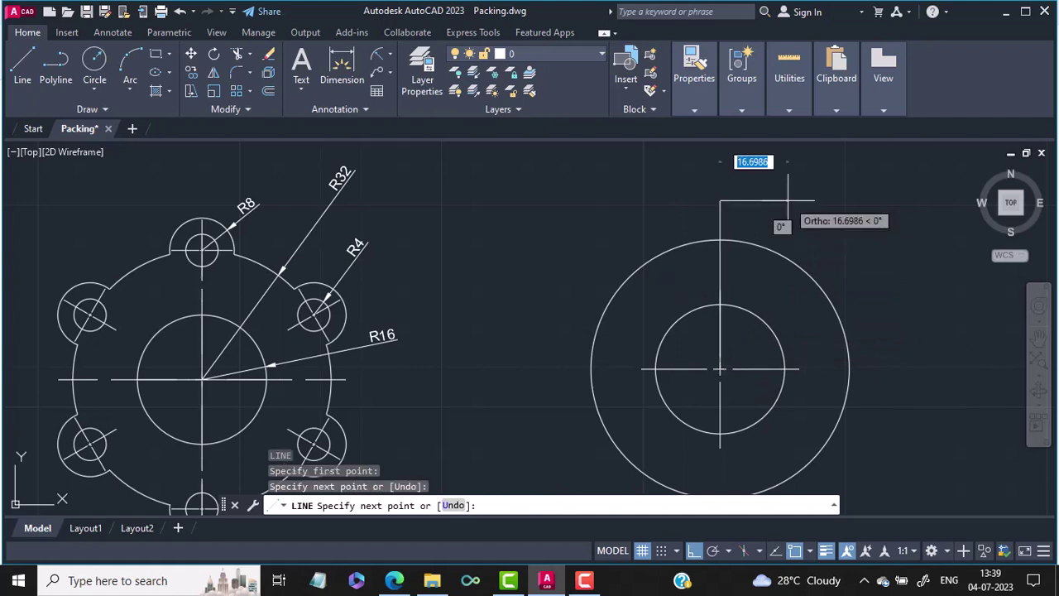
{"action": "key", "text": "Return"}
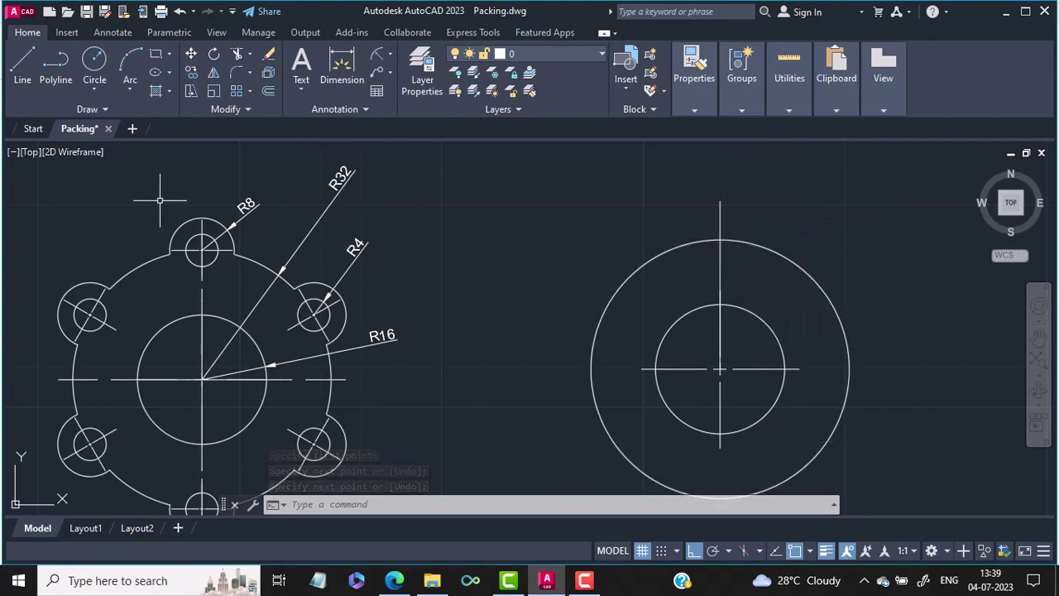
Step: Draw a radius-4 circle centred at the top quadrant of the R32 circle
{"action": "scroll", "coordinate": [234, 210], "scroll_direction": "up", "scroll_amount": 2}
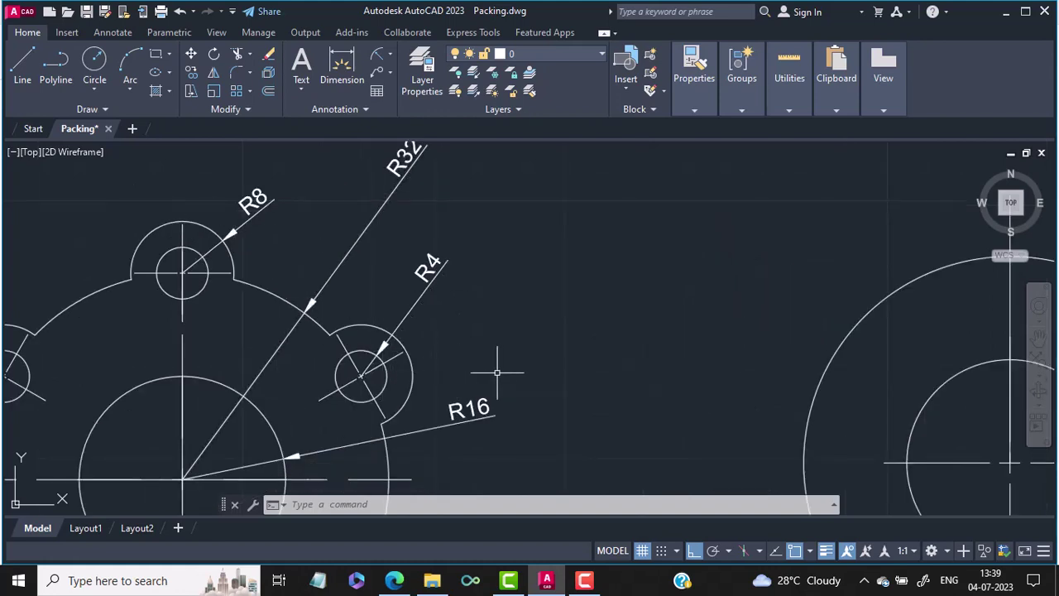
{"action": "scroll", "coordinate": [497, 367], "scroll_direction": "down", "scroll_amount": 2}
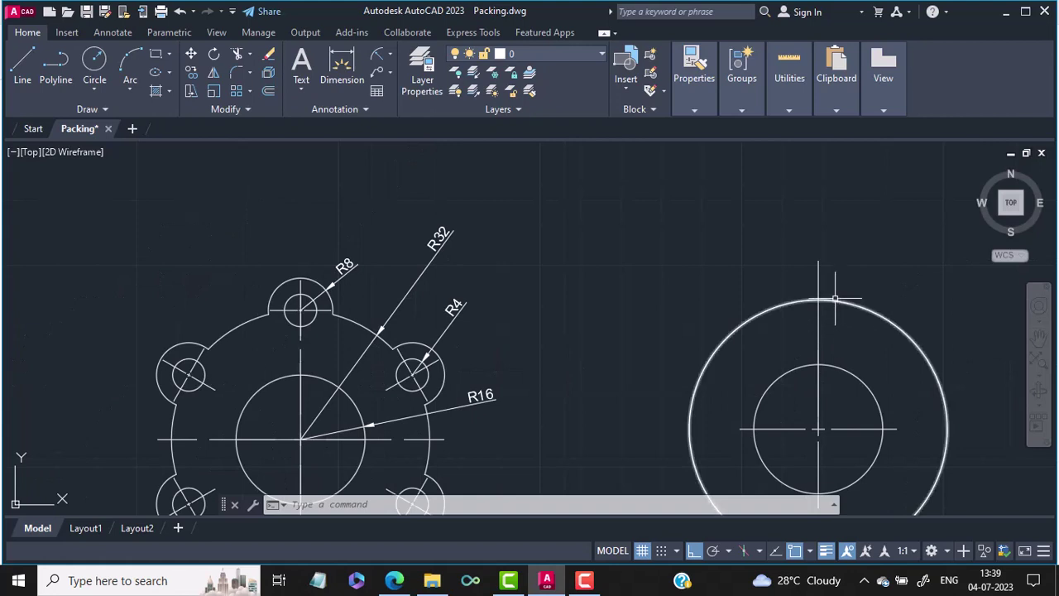
{"action": "left_click", "coordinate": [91, 89]}
{"action": "left_click", "coordinate": [108, 117]}
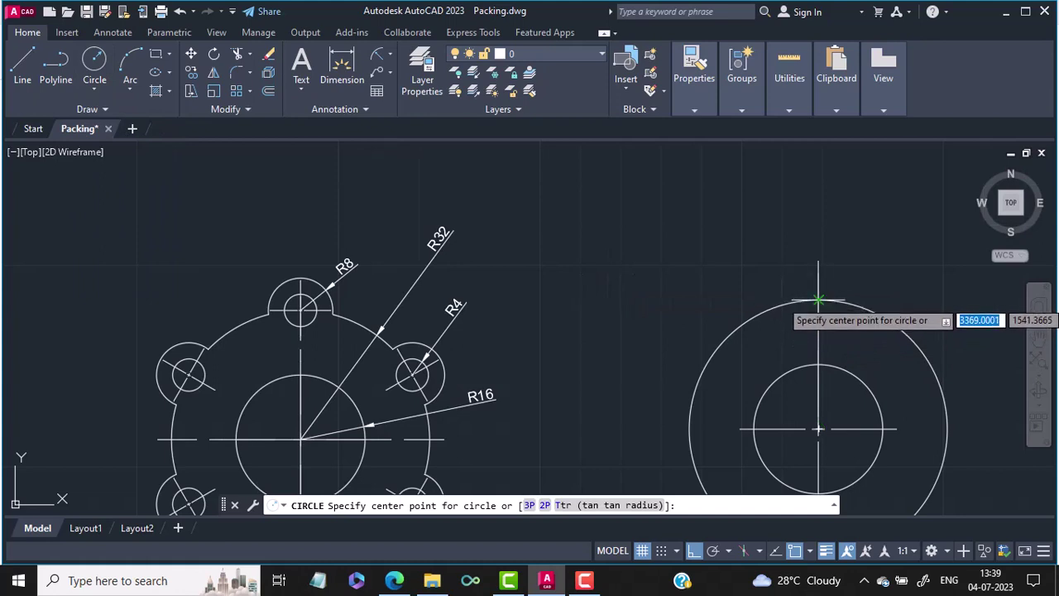
{"action": "left_click", "coordinate": [819, 300]}
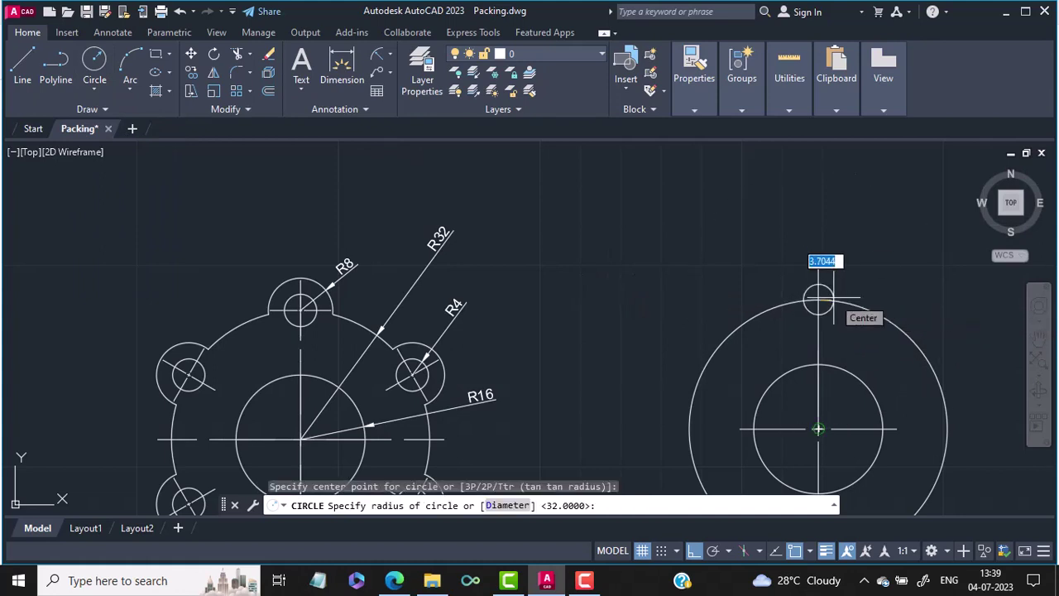
{"action": "type", "text": "4"}
{"action": "key", "text": "Return"}
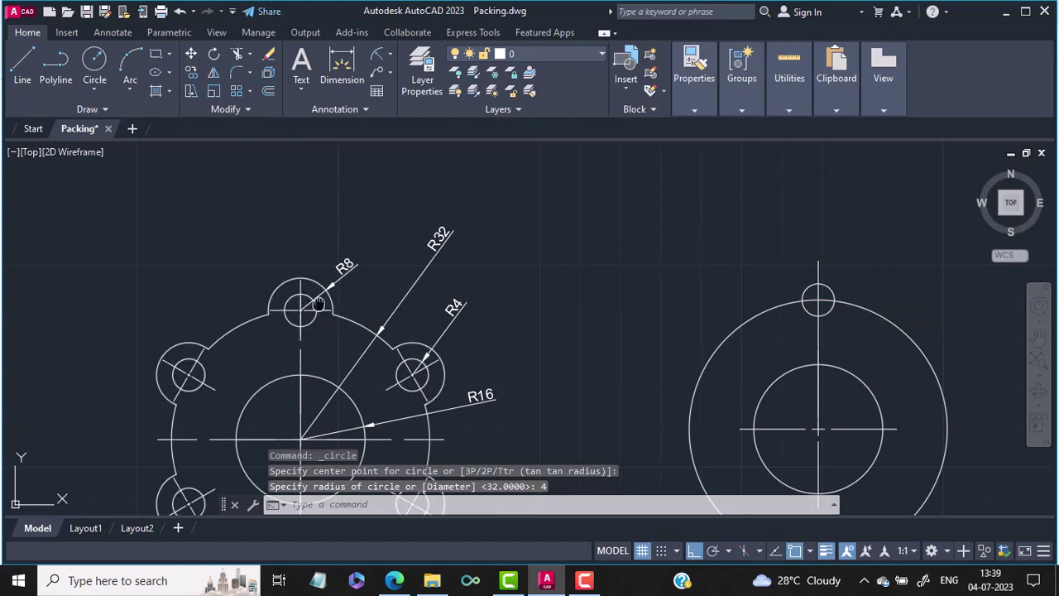
{"action": "mouse_move", "coordinate": [345, 288]}
{"action": "middle_mouse_down"}
{"action": "mouse_move", "coordinate": [284, 297]}
{"action": "mouse_move", "coordinate": [283, 309]}
{"action": "middle_mouse_up"}
{"action": "scroll", "coordinate": [283, 308], "scroll_direction": "up", "scroll_amount": 2}
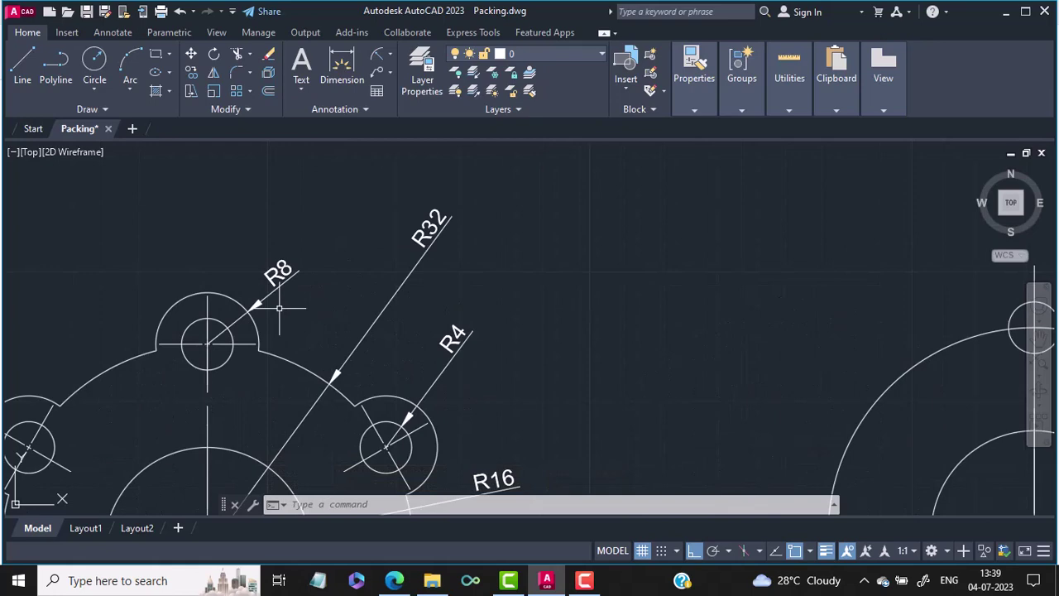
{"action": "scroll", "coordinate": [280, 308], "scroll_direction": "down", "scroll_amount": 4}
{"action": "scroll", "coordinate": [280, 308], "scroll_direction": "up", "scroll_amount": 2}
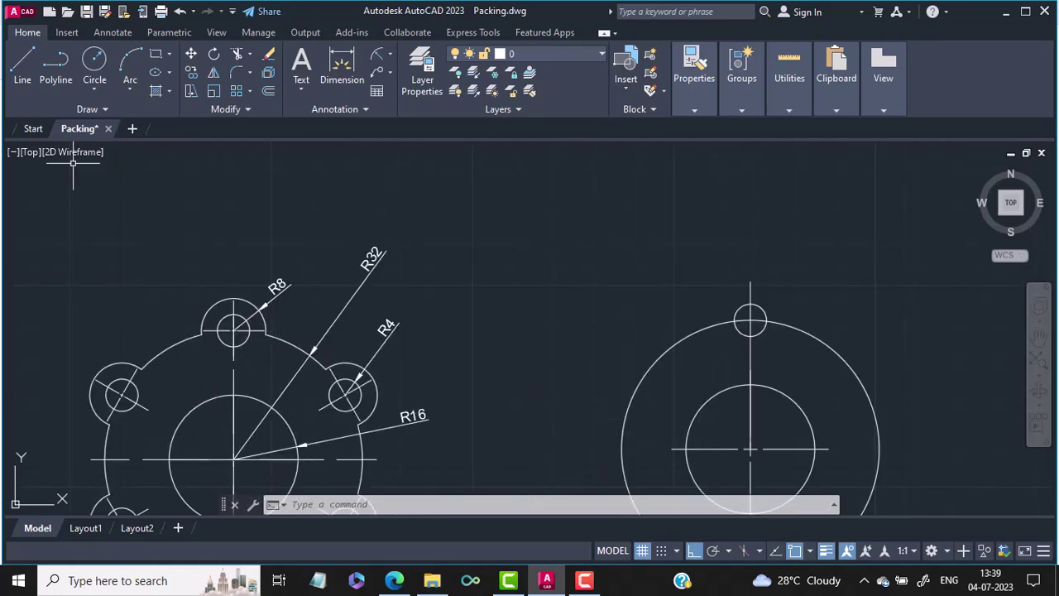
Step: Draw a radius-8 circle concentric with the top R4 circle
{"action": "left_click", "coordinate": [94, 89]}
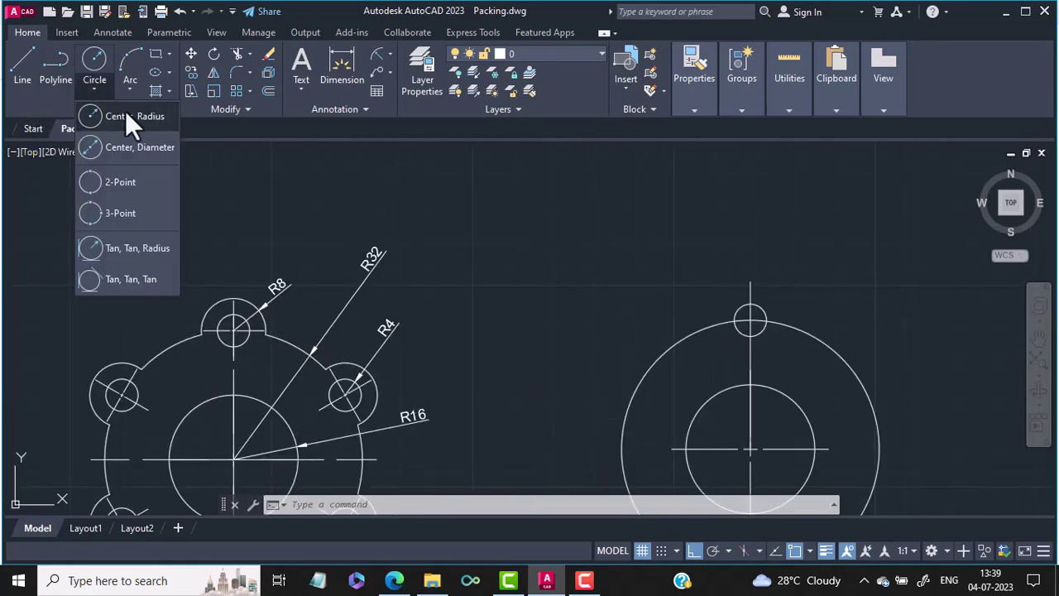
{"action": "left_click", "coordinate": [124, 114]}
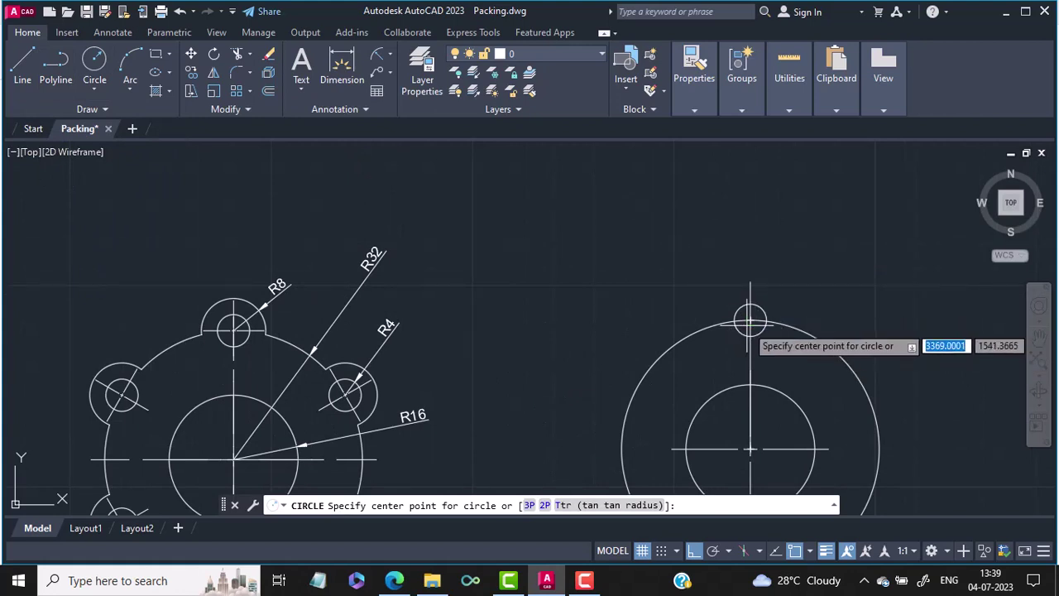
{"action": "left_click", "coordinate": [749, 320]}
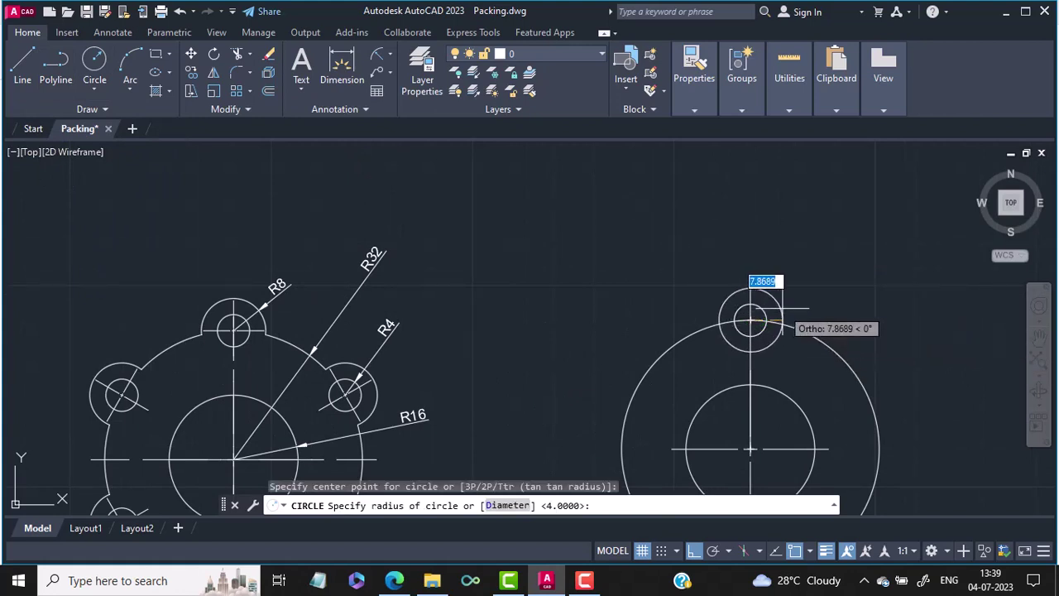
{"action": "type", "text": "8"}
{"action": "key", "text": "Return"}
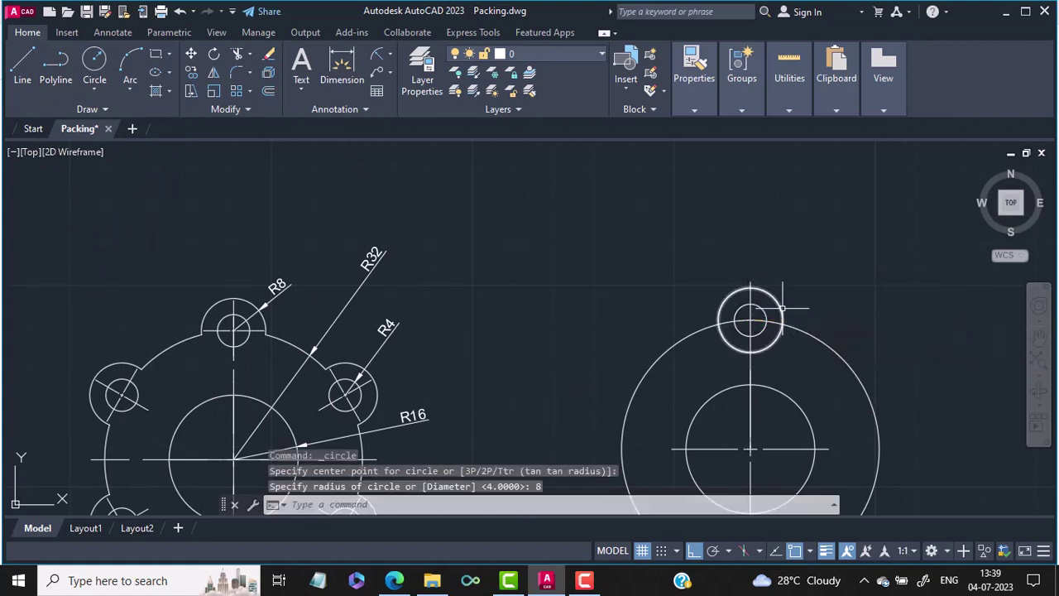
{"action": "middle_click_drag", "start_coordinate": [756, 302], "coordinate": [729, 281]}
{"action": "scroll", "coordinate": [712, 323], "scroll_direction": "up", "scroll_amount": 2}
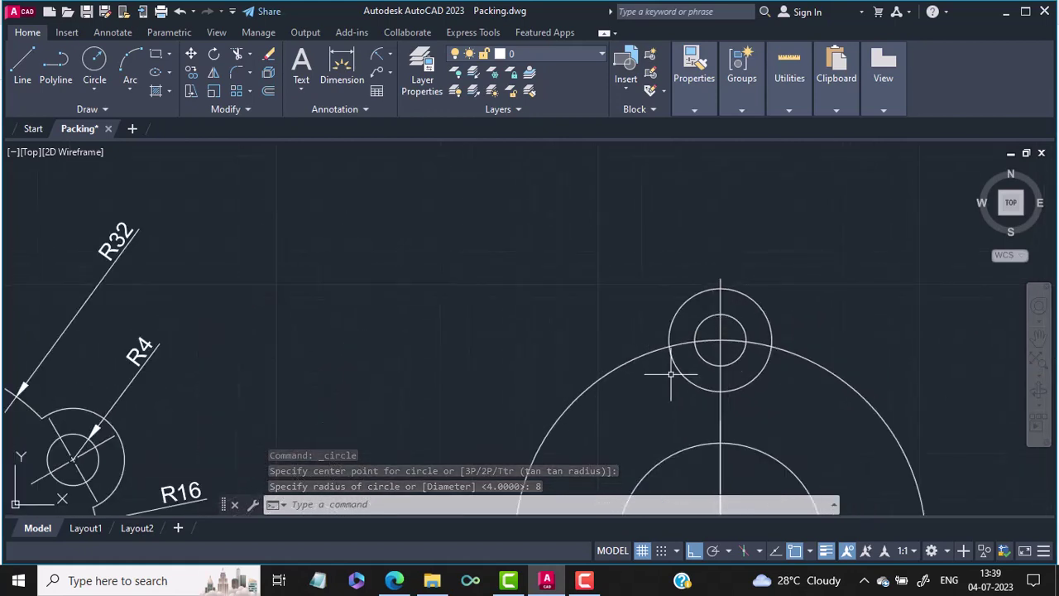
Step: Trim the overlapping R8 and outer-circle arcs at the top lobe
{"action": "type", "text": "tr"}
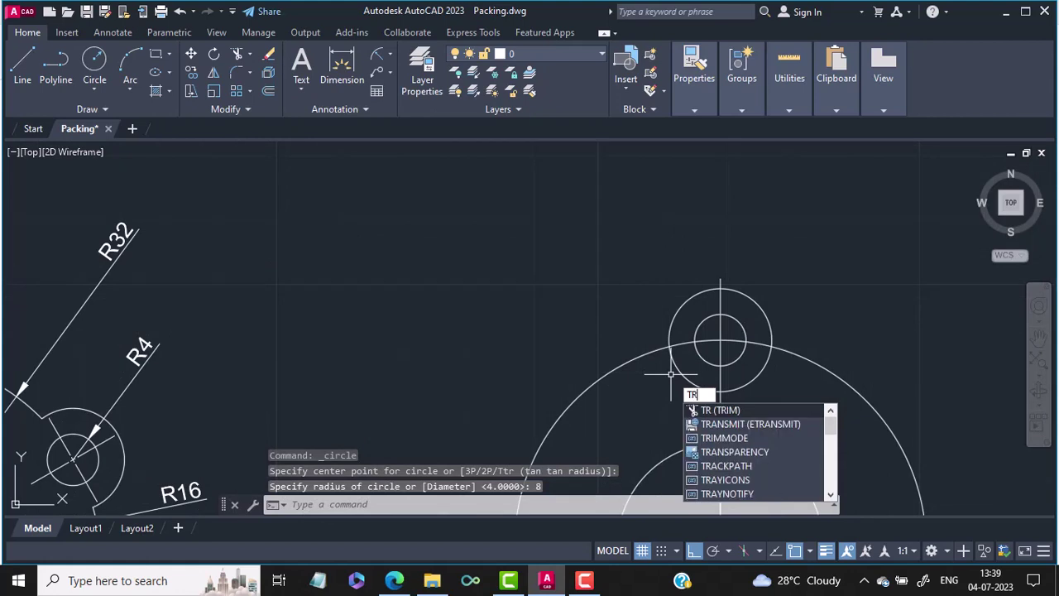
{"action": "type", "text": "im"}
{"action": "key", "text": "Return"}
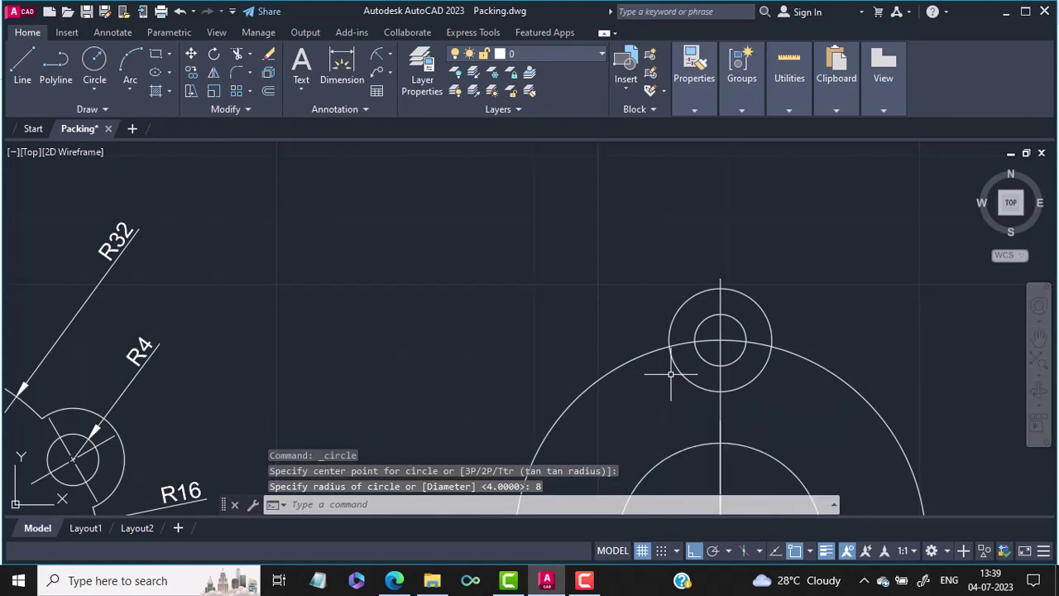
{"action": "left_click", "coordinate": [693, 383]}
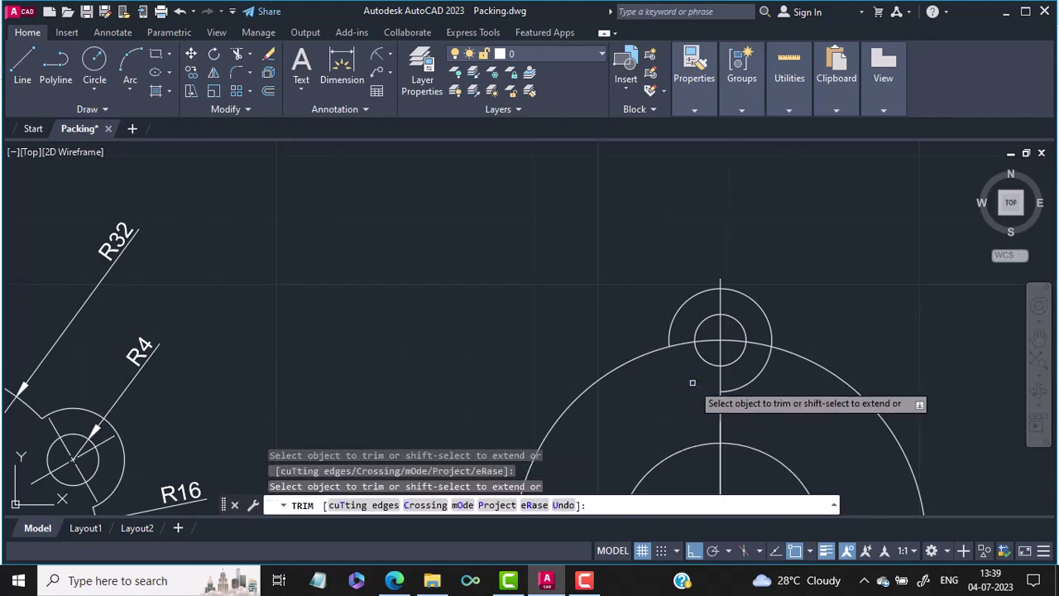
{"action": "left_click", "coordinate": [746, 381]}
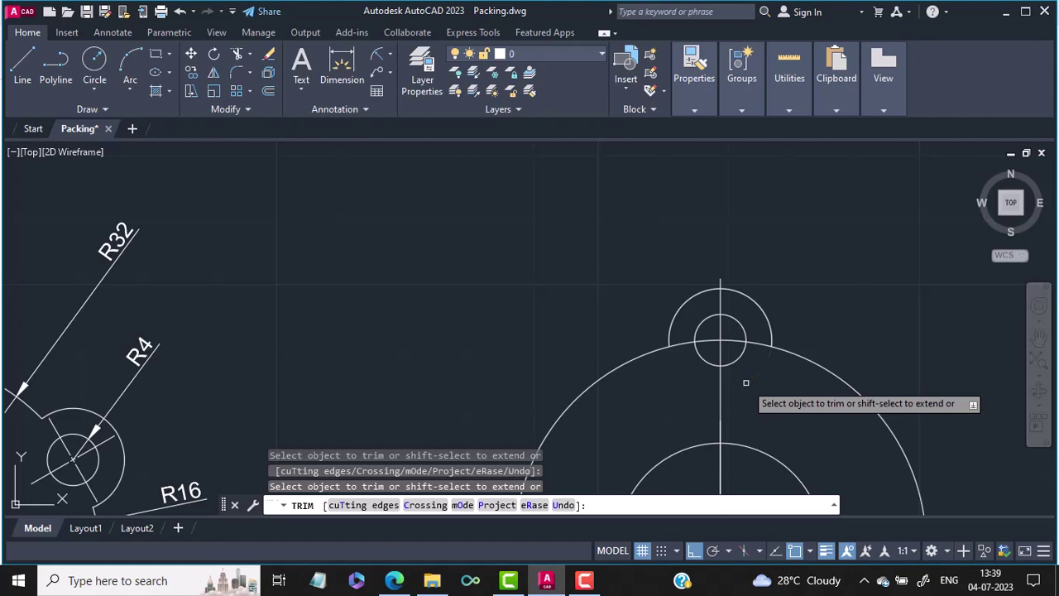
{"action": "key", "text": "Return"}
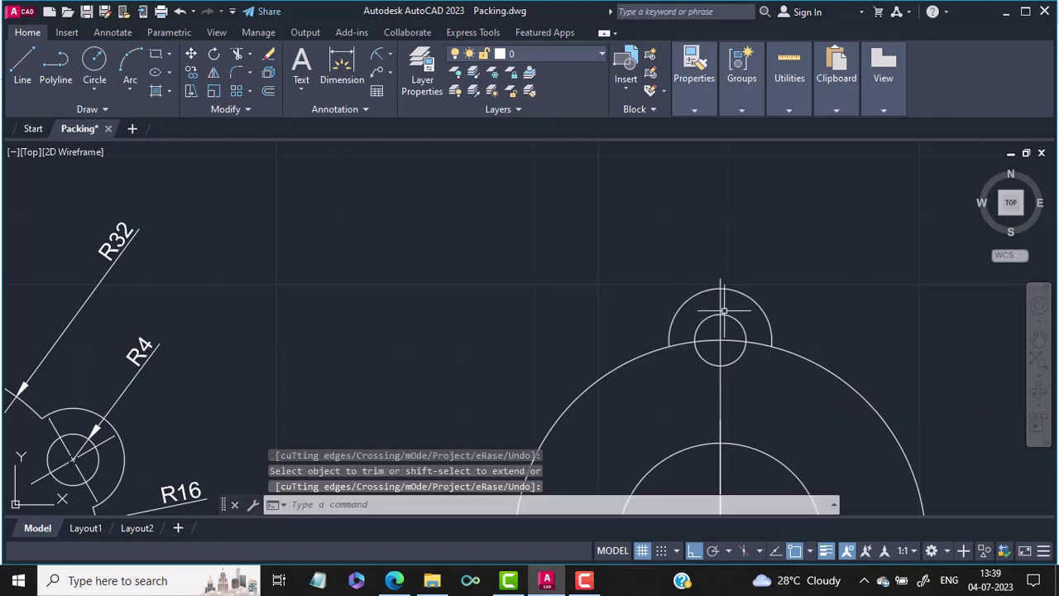
Step: Erase the vertical line through the lobe
{"action": "type", "text": "e"}
{"action": "key", "text": "Return"}
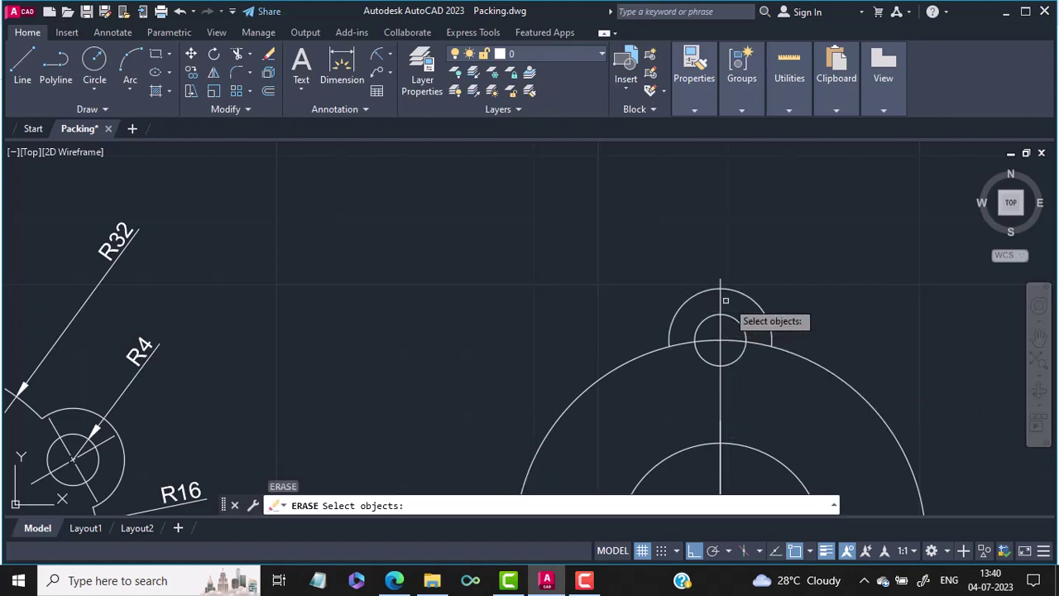
{"action": "left_click", "coordinate": [720, 301]}
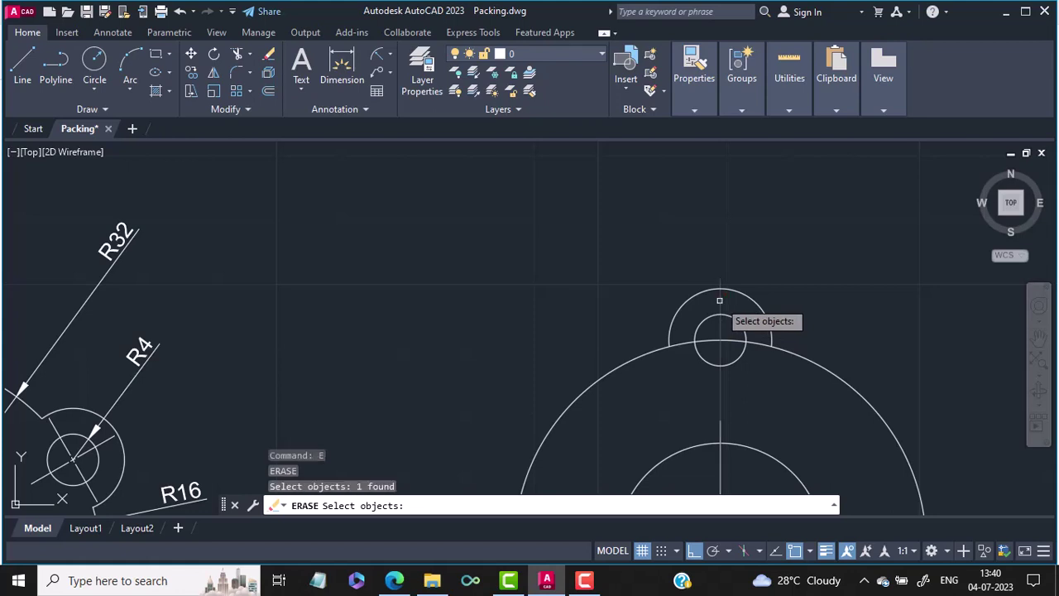
{"action": "key", "text": "Return"}
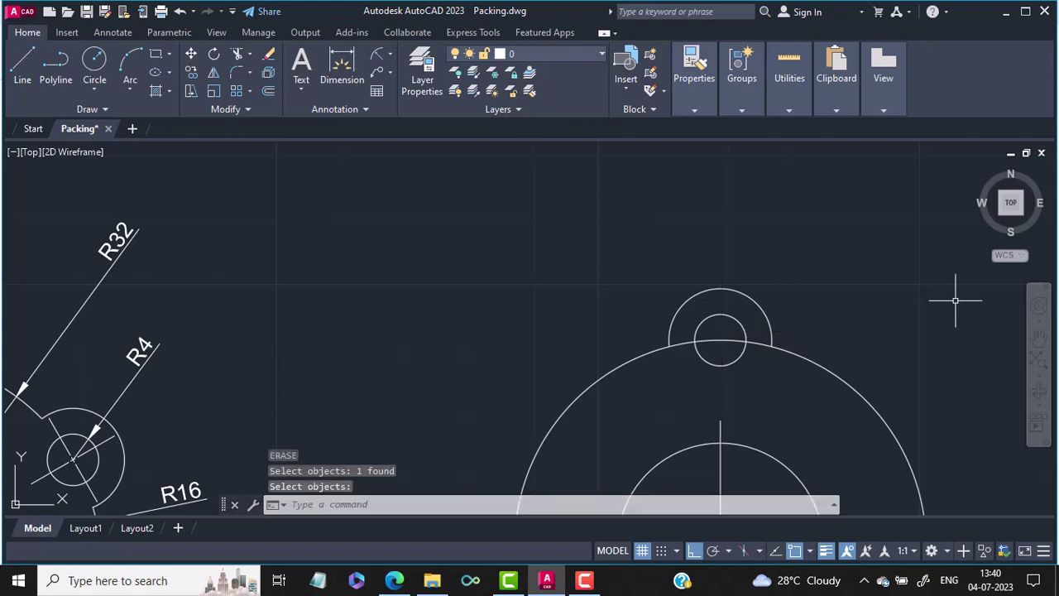
Step: Add a centre mark to the R4 lug hole, framing both gaskets
{"action": "type", "text": "cm"}
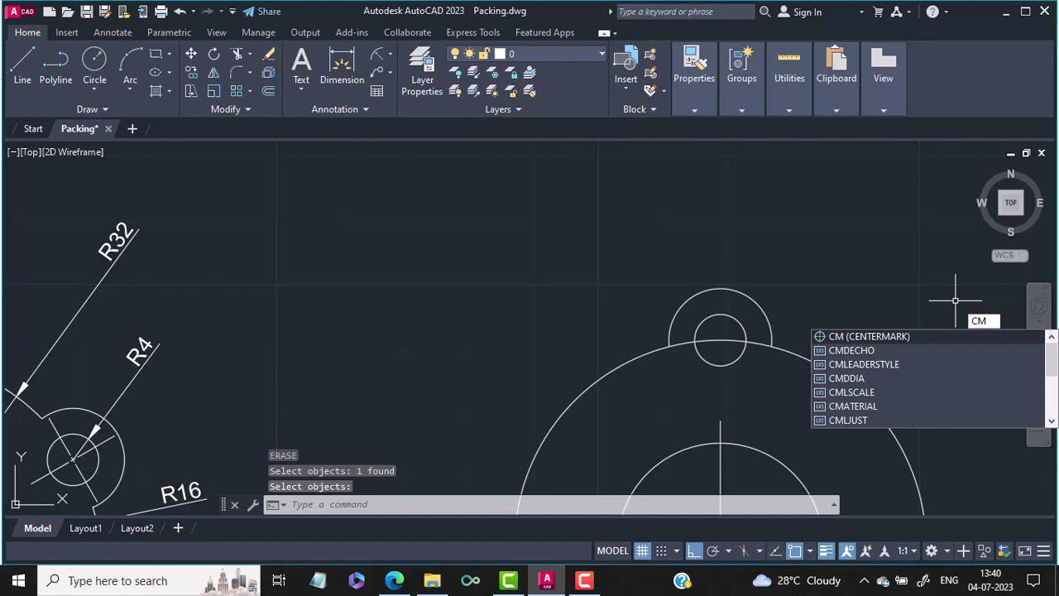
{"action": "key", "text": "Return"}
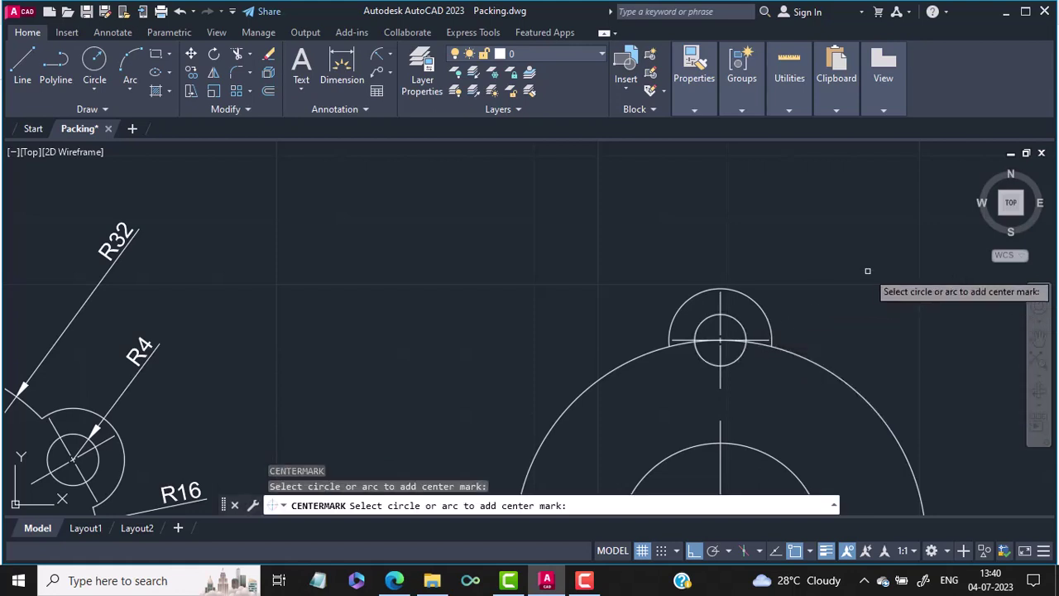
{"action": "scroll", "coordinate": [868, 270], "scroll_direction": "down", "scroll_amount": 2}
{"action": "scroll", "coordinate": [867, 271], "scroll_direction": "down", "scroll_amount": 2}
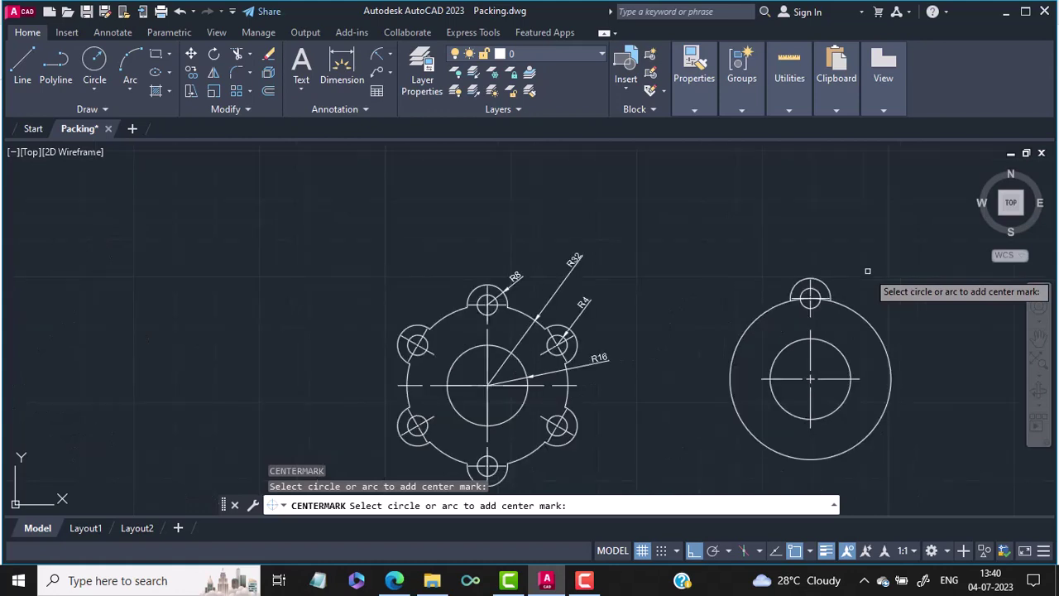
{"action": "middle_click_drag", "start_coordinate": [868, 271], "coordinate": [811, 246]}
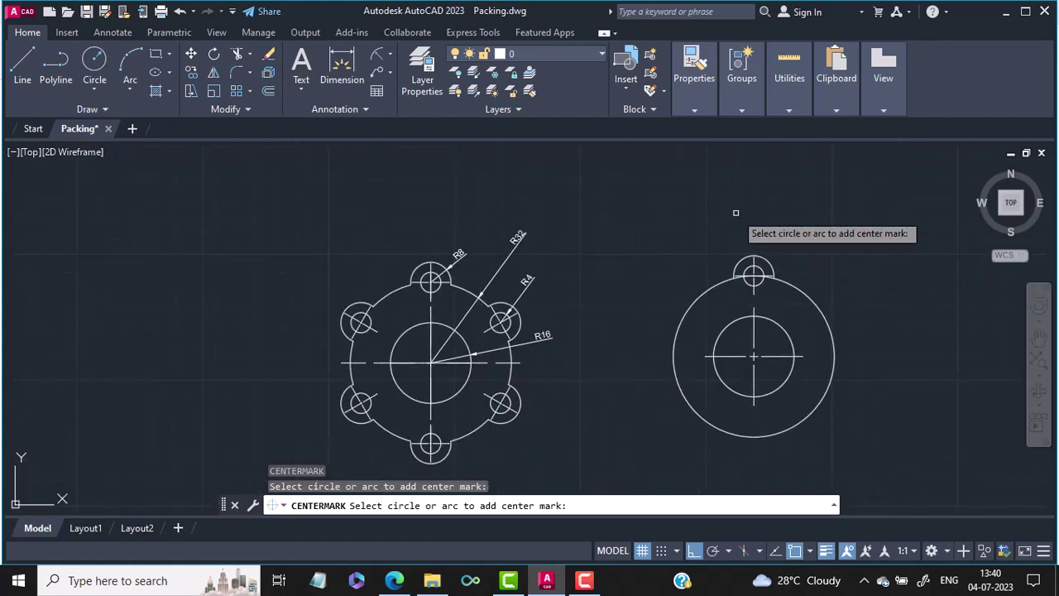
{"action": "key", "text": "Return"}
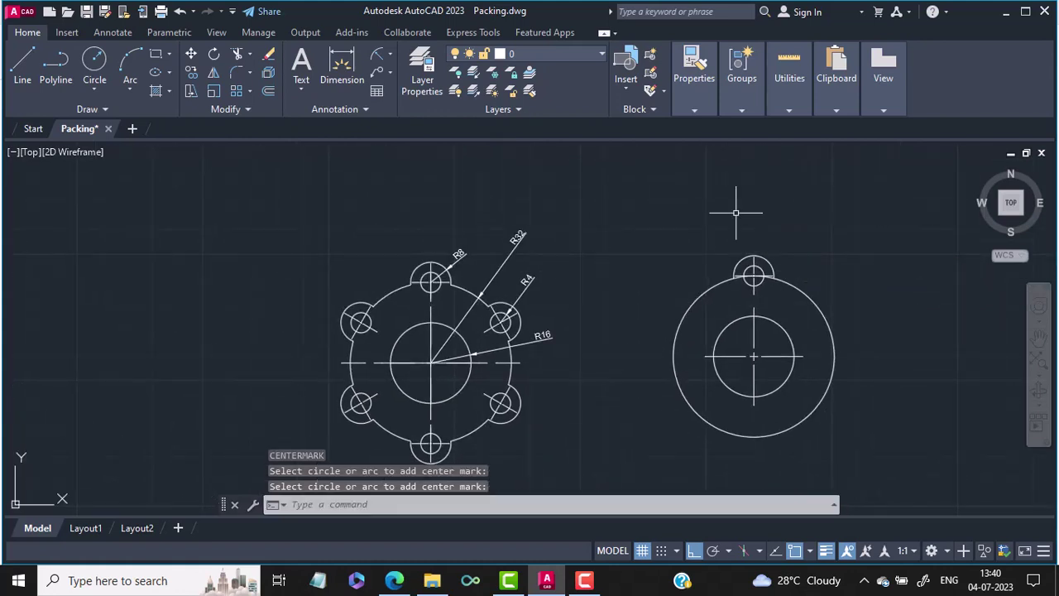
Step: Polar-array the top lobe and its hole six times around the gasket centre
{"action": "type", "text": "a"}
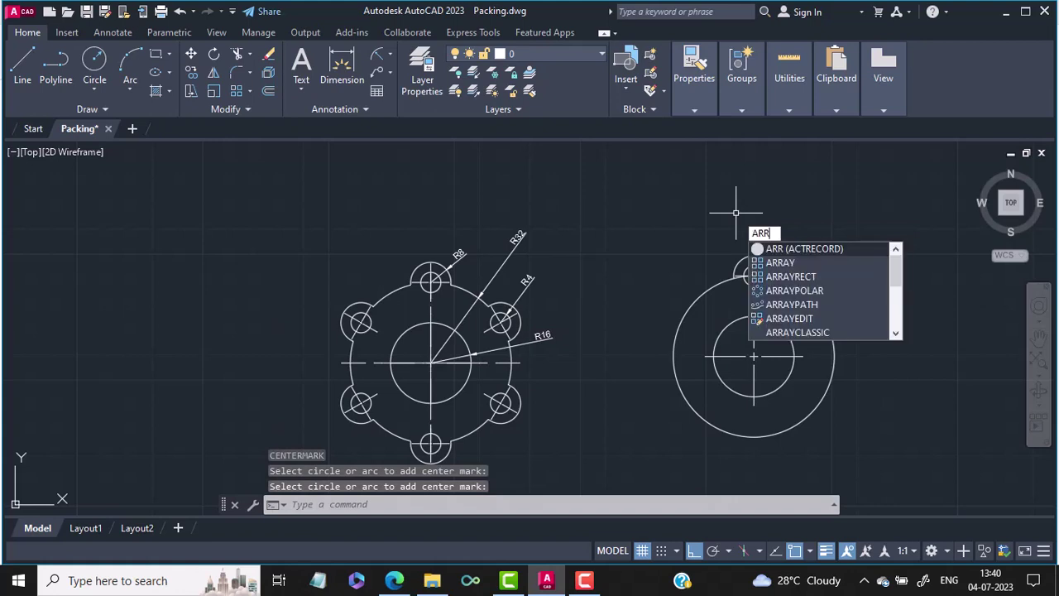
{"action": "type", "text": "rray"}
{"action": "key", "text": "Return"}
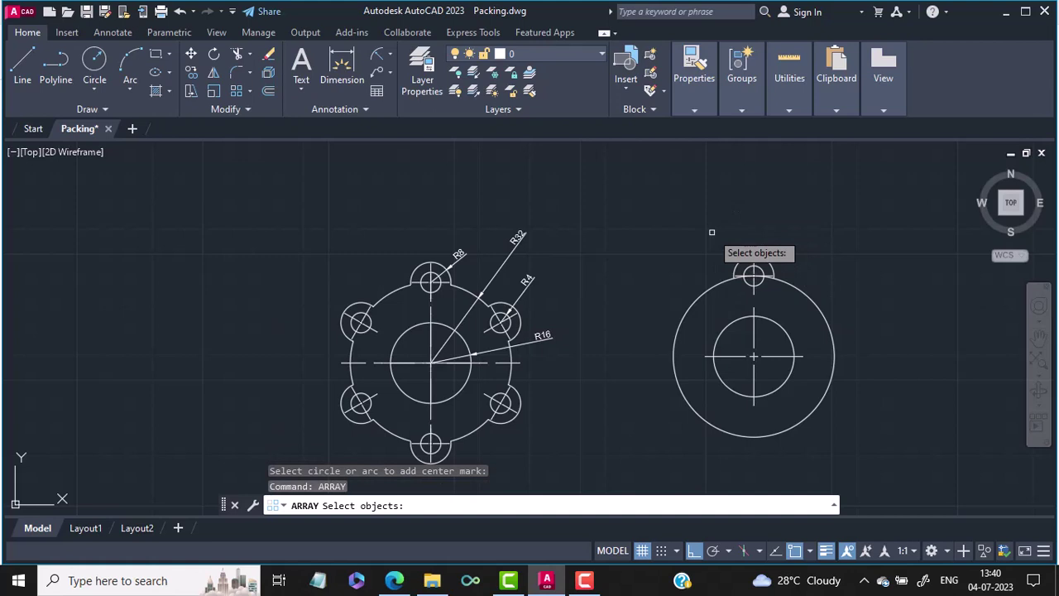
{"action": "left_click", "coordinate": [712, 232]}
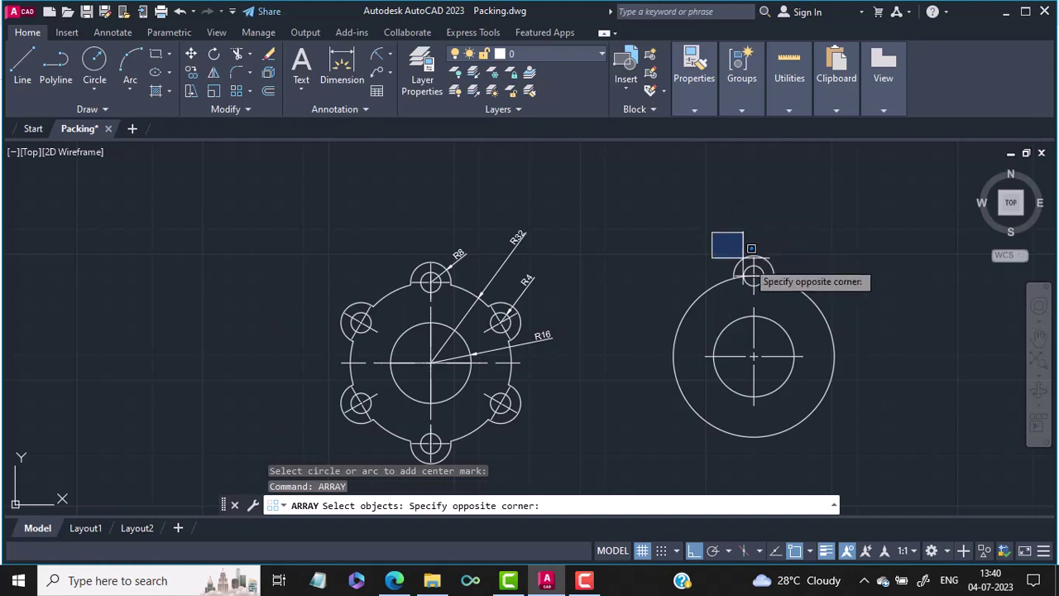
{"action": "left_click", "coordinate": [798, 295]}
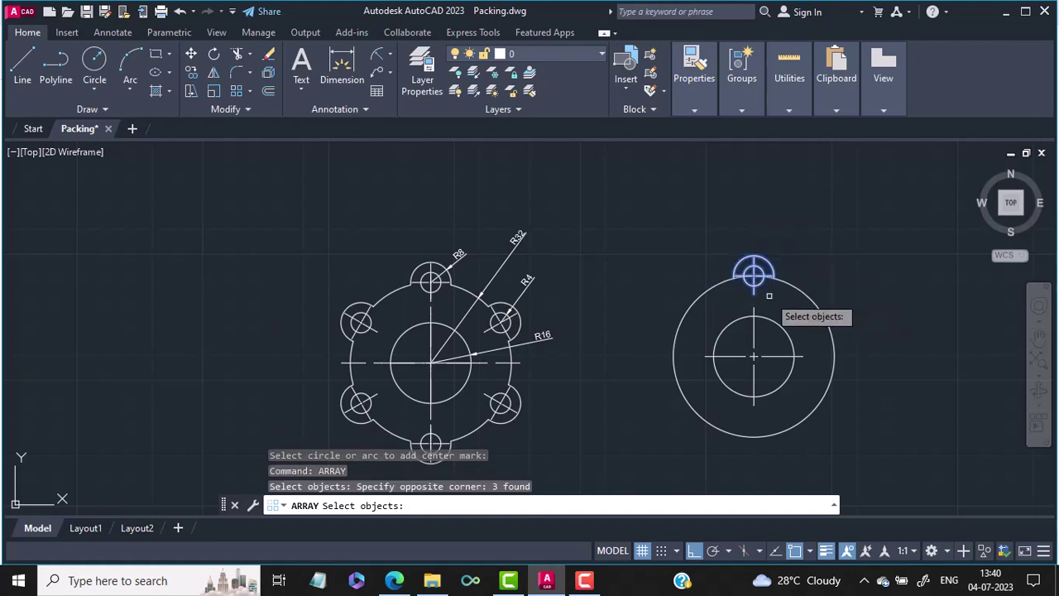
{"action": "key", "text": "Return"}
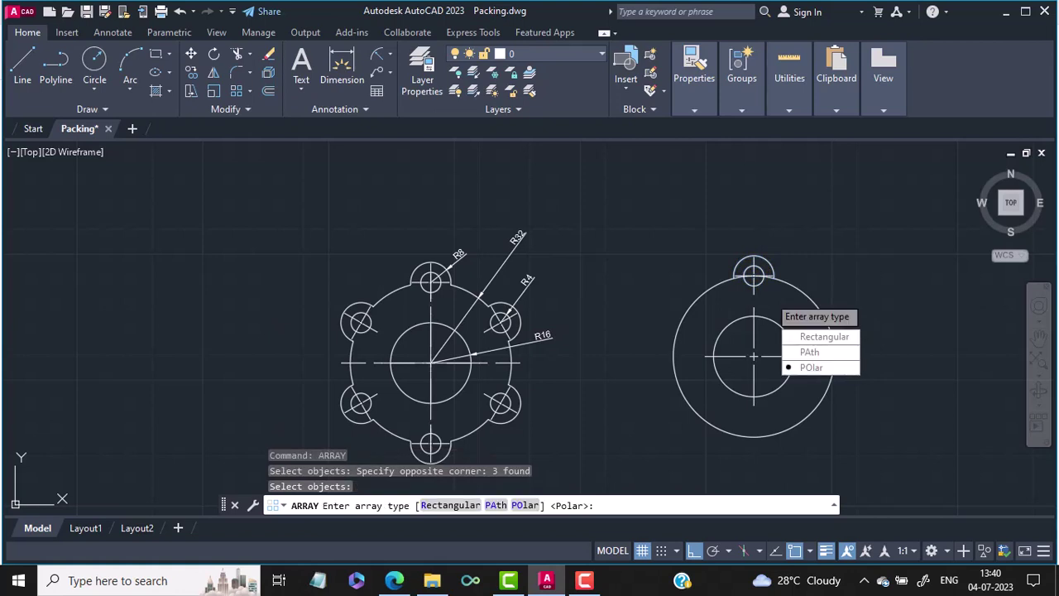
{"action": "type", "text": "po"}
{"action": "key", "text": "Return"}
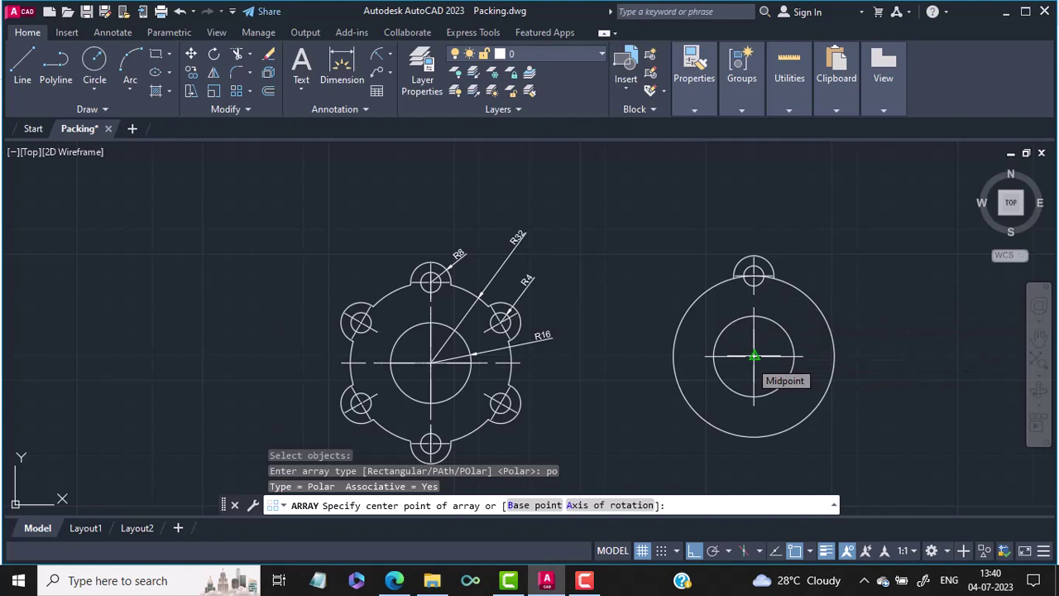
{"action": "left_click", "coordinate": [754, 357]}
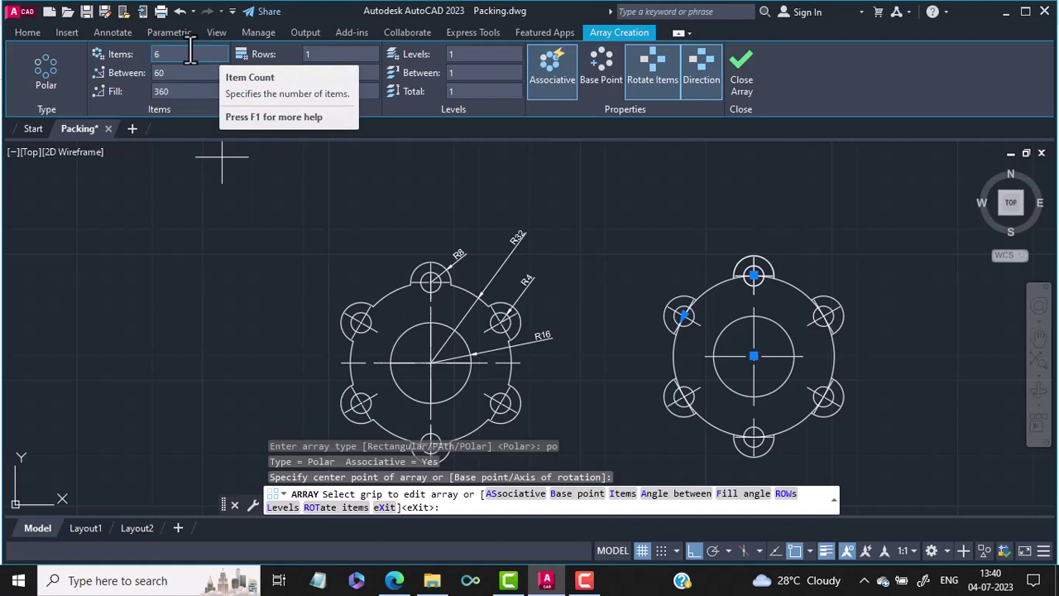
{"action": "key", "text": "Return"}
Step: Add radius dimensions R16 on the inner circle and R32 on the outer circle
{"action": "mouse_move", "coordinate": [790, 77]}
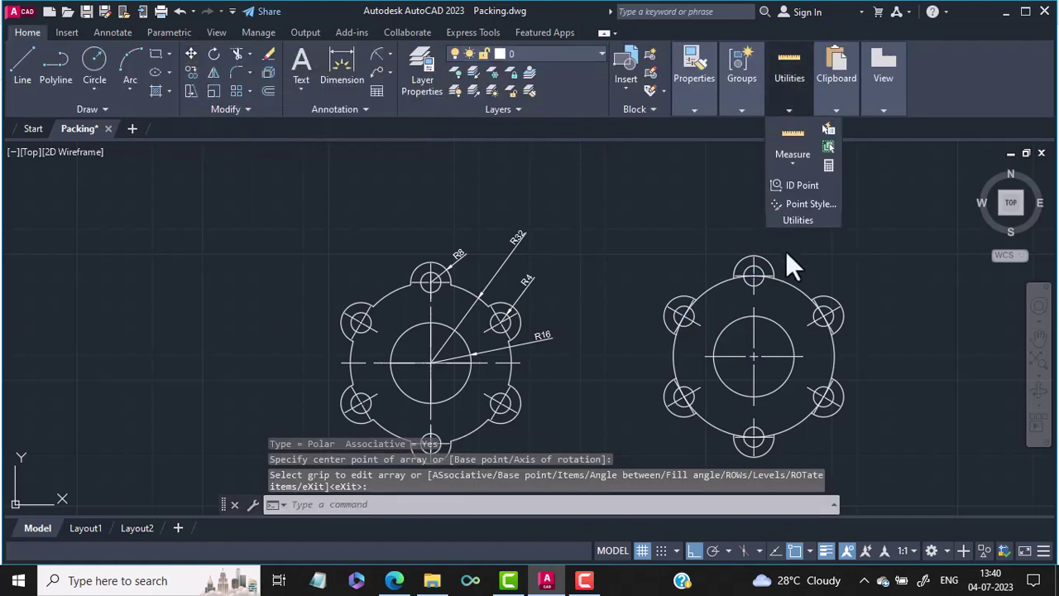
{"action": "middle_click_drag", "start_coordinate": [797, 267], "coordinate": [720, 265]}
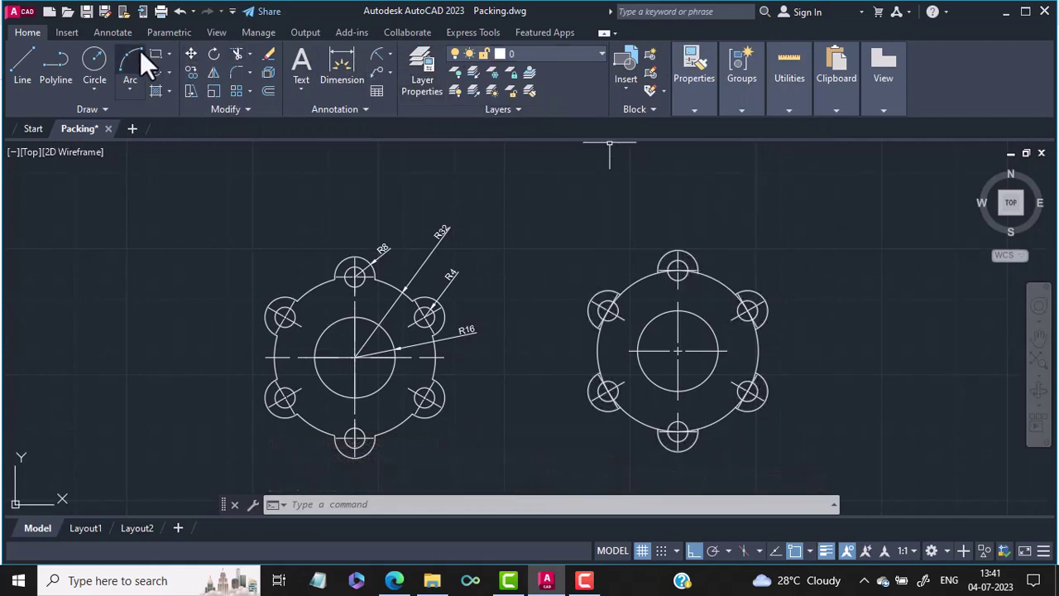
{"action": "left_click", "coordinate": [390, 55]}
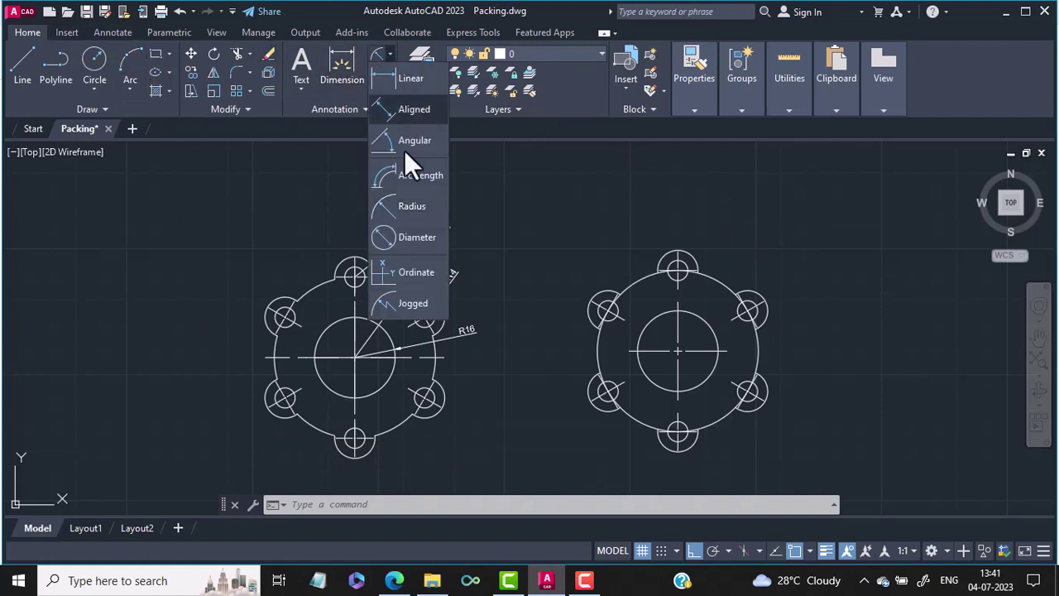
{"action": "left_click", "coordinate": [405, 207]}
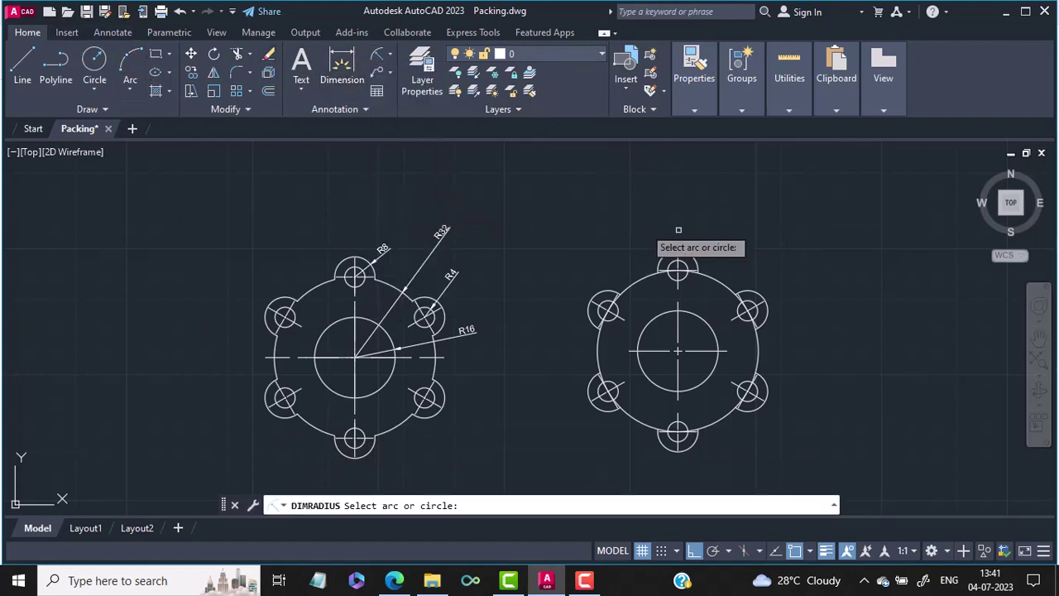
{"action": "left_click", "coordinate": [701, 319]}
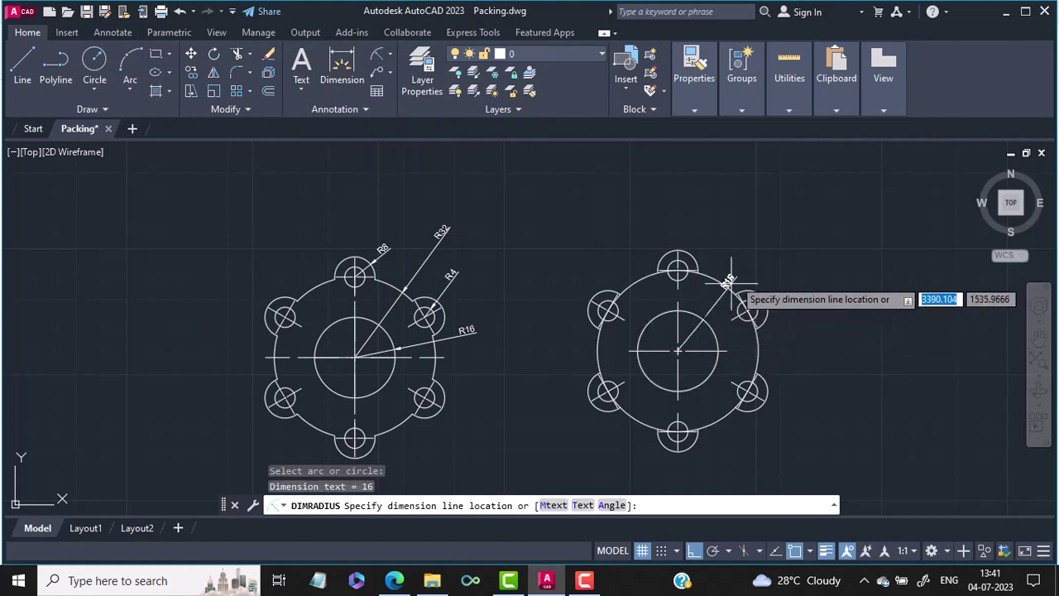
{"action": "left_click", "coordinate": [739, 266]}
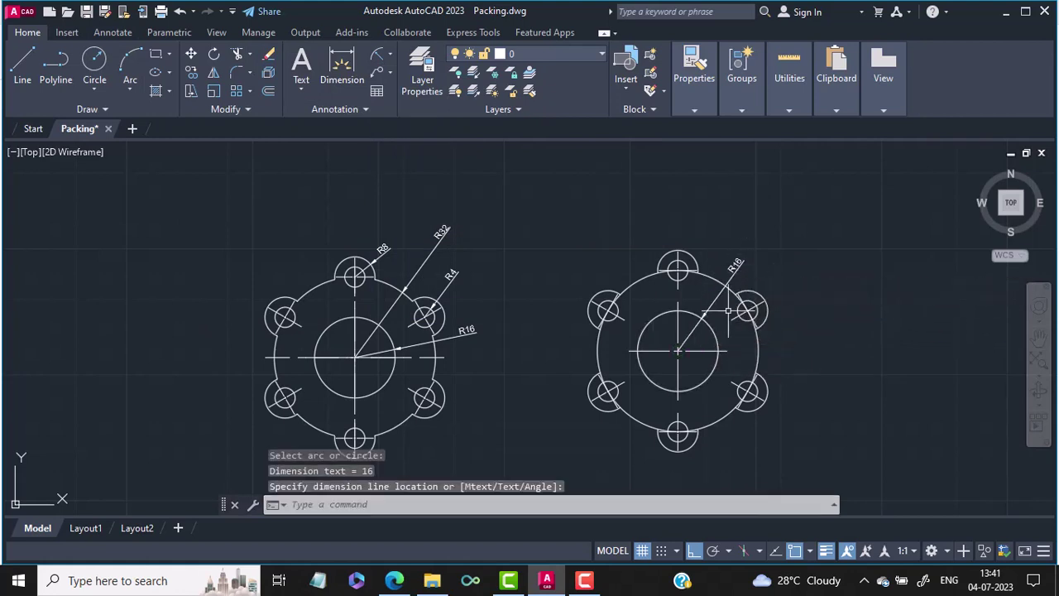
{"action": "left_click", "coordinate": [377, 56]}
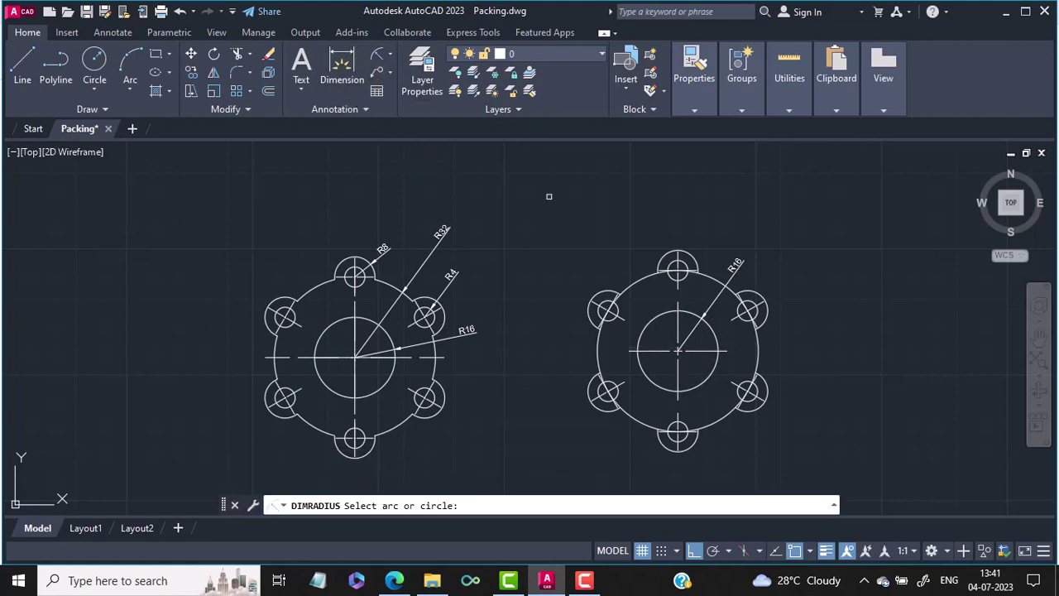
{"action": "left_click", "coordinate": [759, 341]}
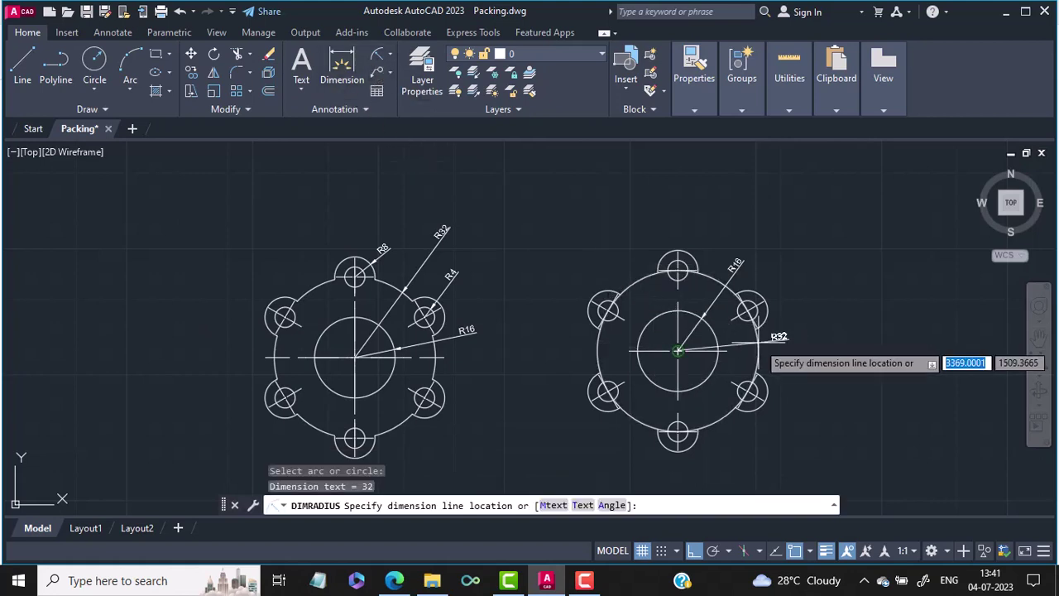
{"action": "left_click", "coordinate": [823, 328]}
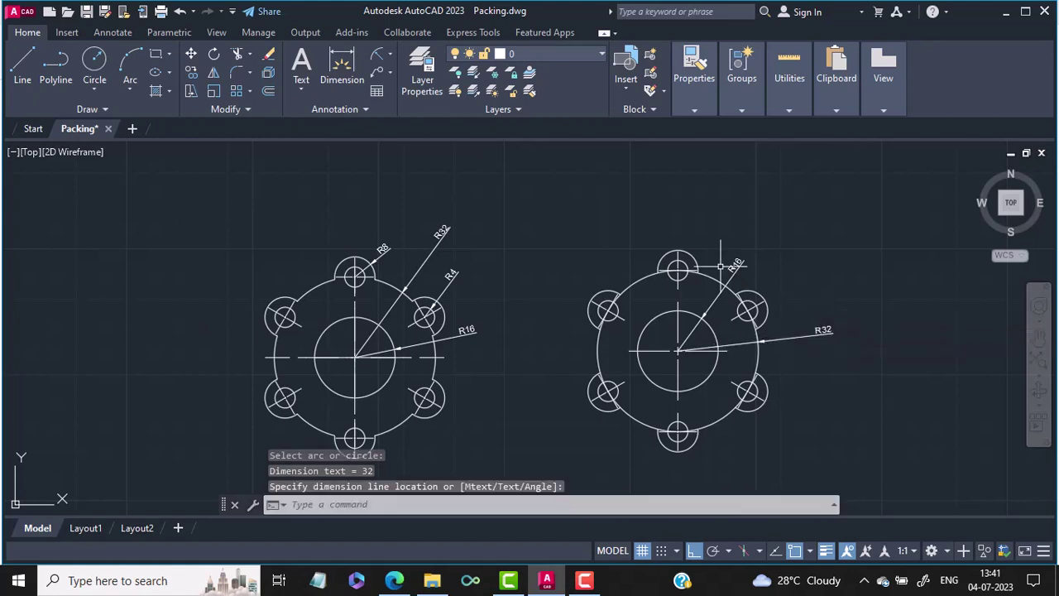
{"action": "scroll", "coordinate": [686, 256], "scroll_direction": "up", "scroll_amount": 2}
{"action": "scroll", "coordinate": [686, 257], "scroll_direction": "up", "scroll_amount": 2}
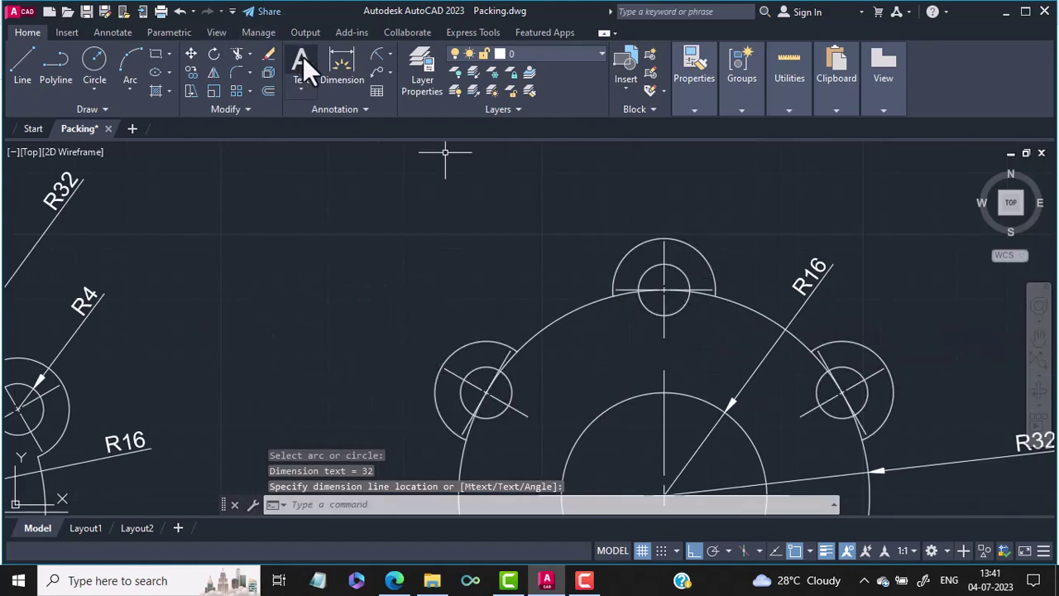
Step: Dimension the top lobe's small hole as R4
{"action": "left_click", "coordinate": [374, 58]}
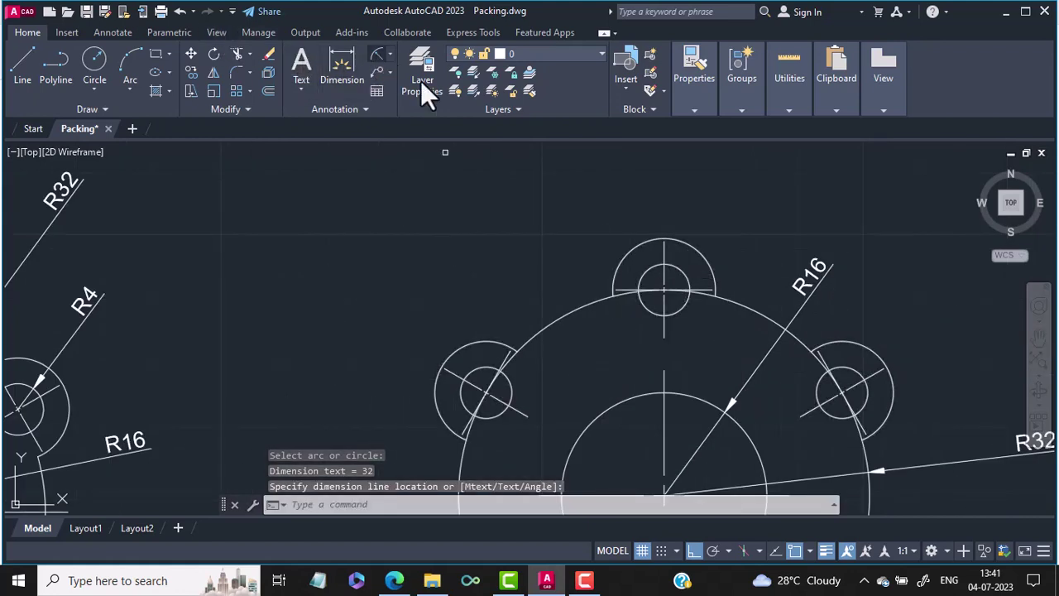
{"action": "left_click", "coordinate": [683, 274]}
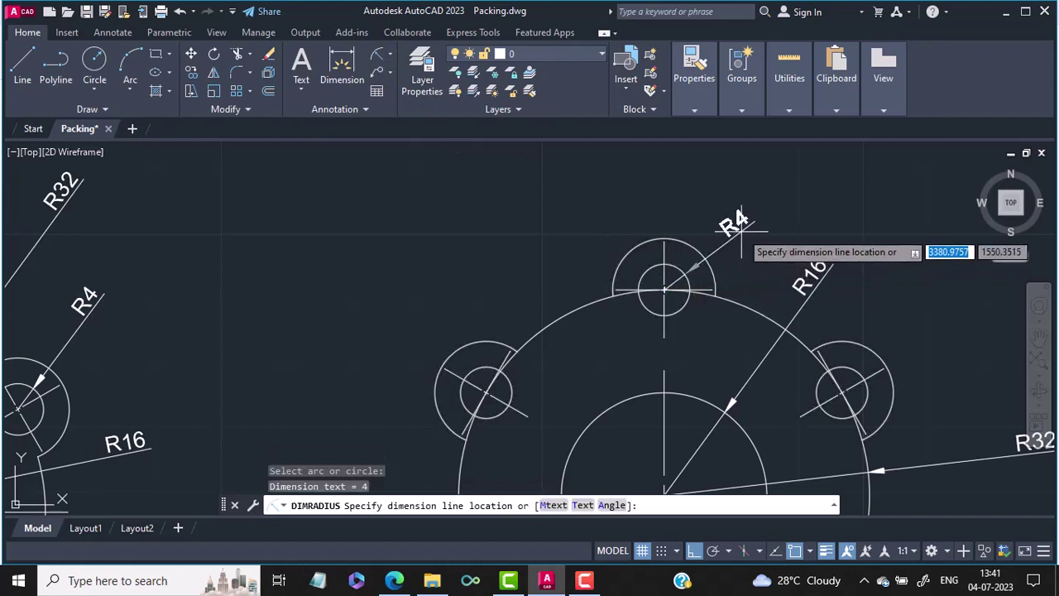
{"action": "left_click", "coordinate": [742, 231]}
{"action": "left_click", "coordinate": [375, 50]}
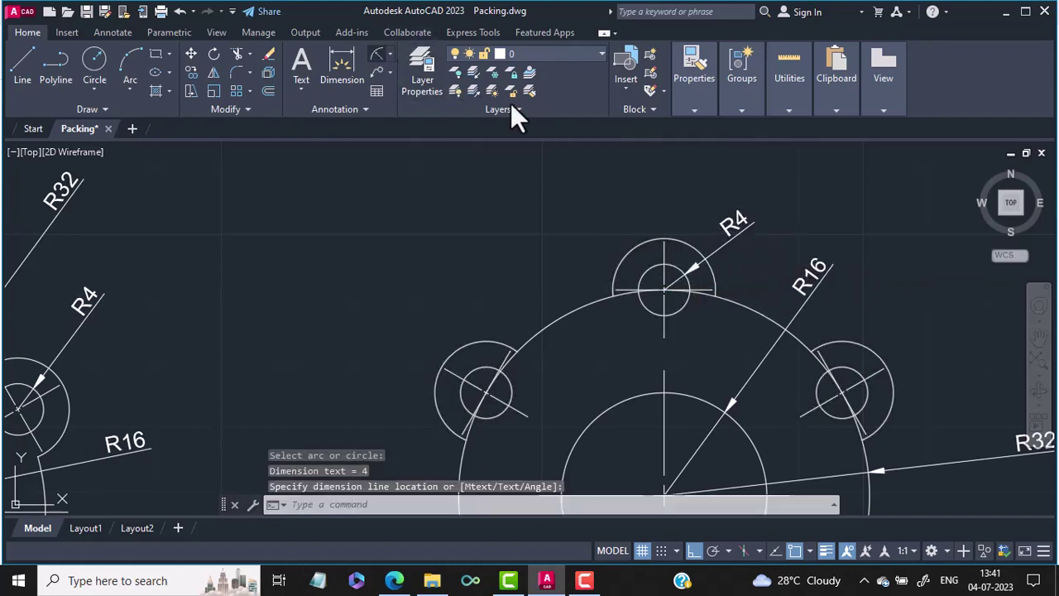